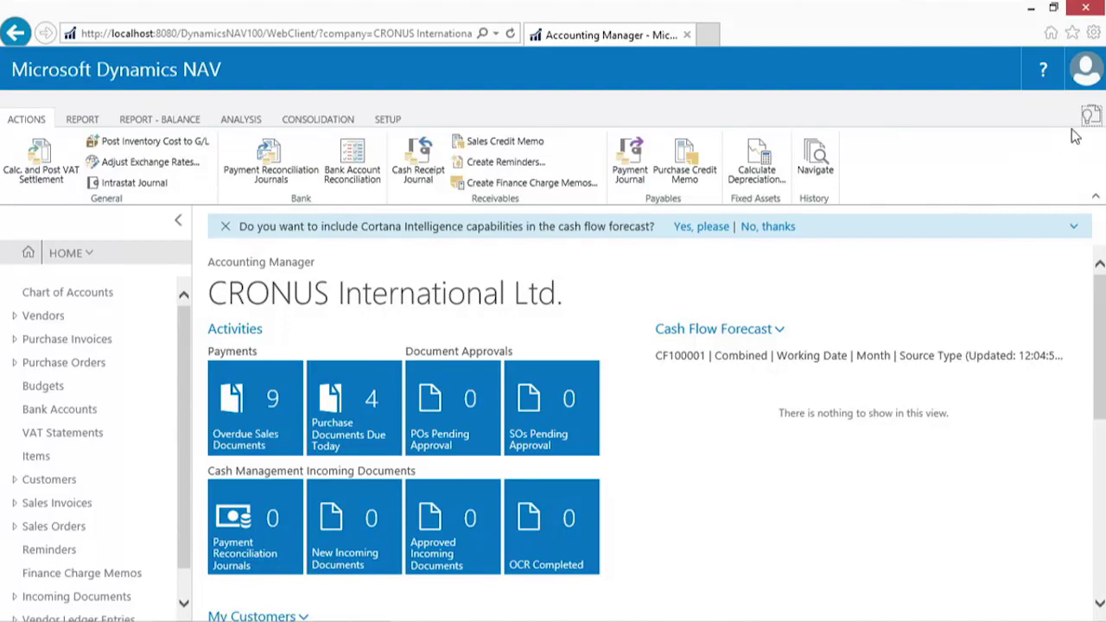
Search for "reaso" and open the Reason Codes page from the financial management trail codes setup.
click(1087, 121)
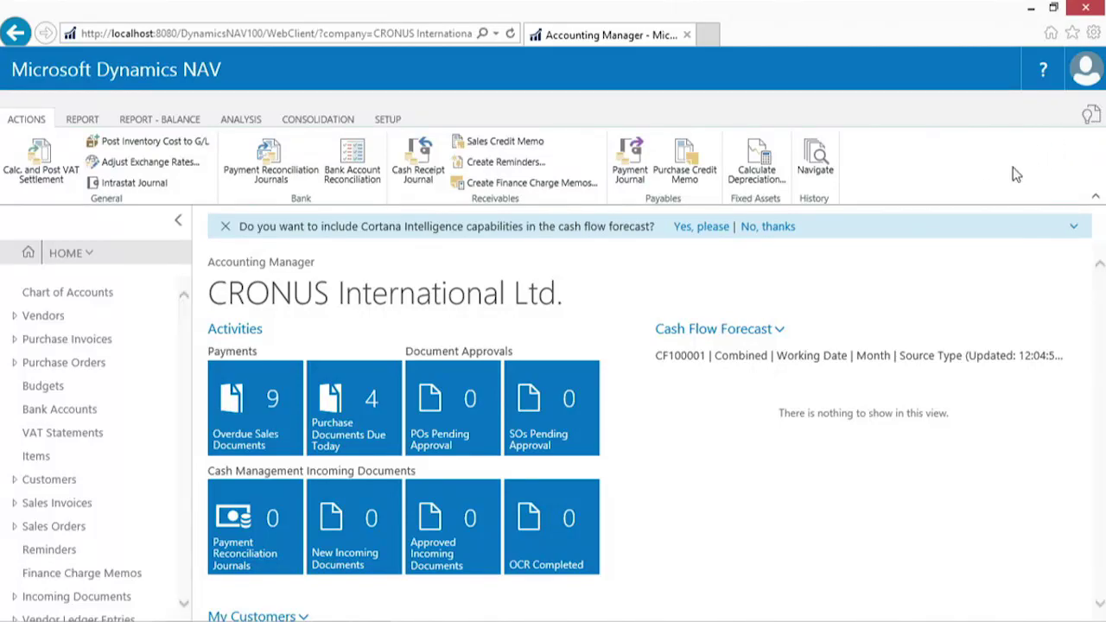
text(reaso)
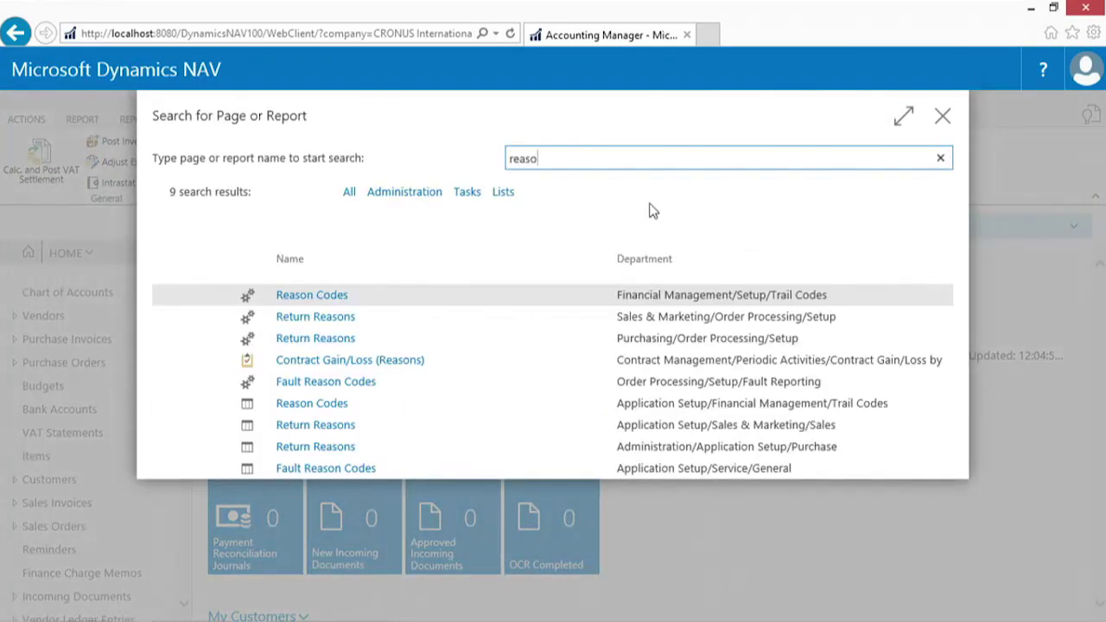
click(329, 296)
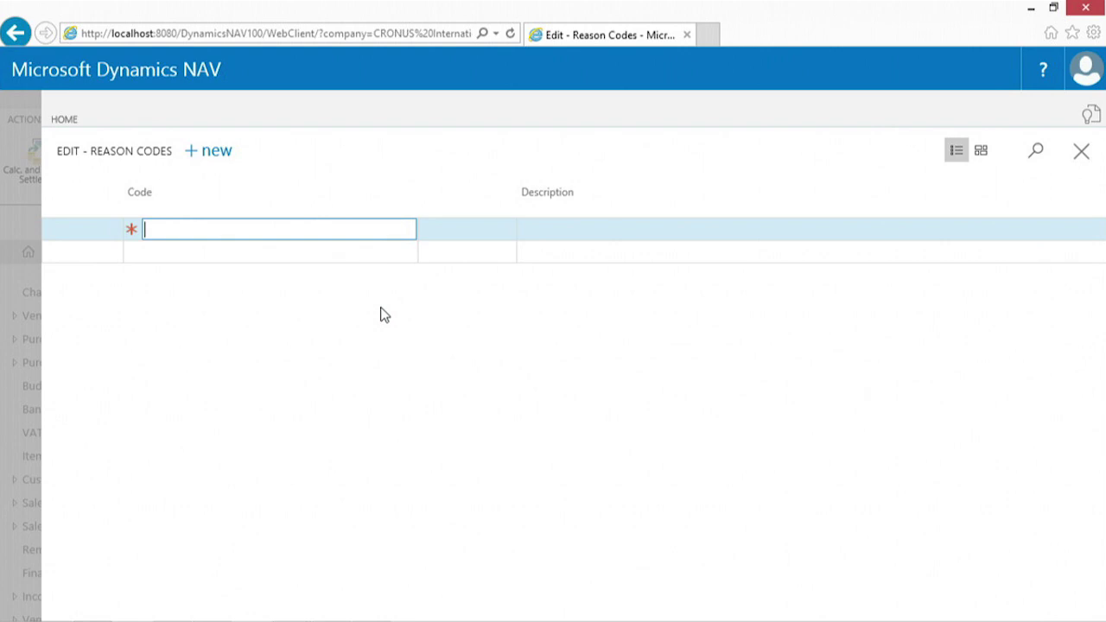
Add the reason code CORRECTION with the description Correction.
text(correction)
key(Tab)
text(Correction)
key(Tab)
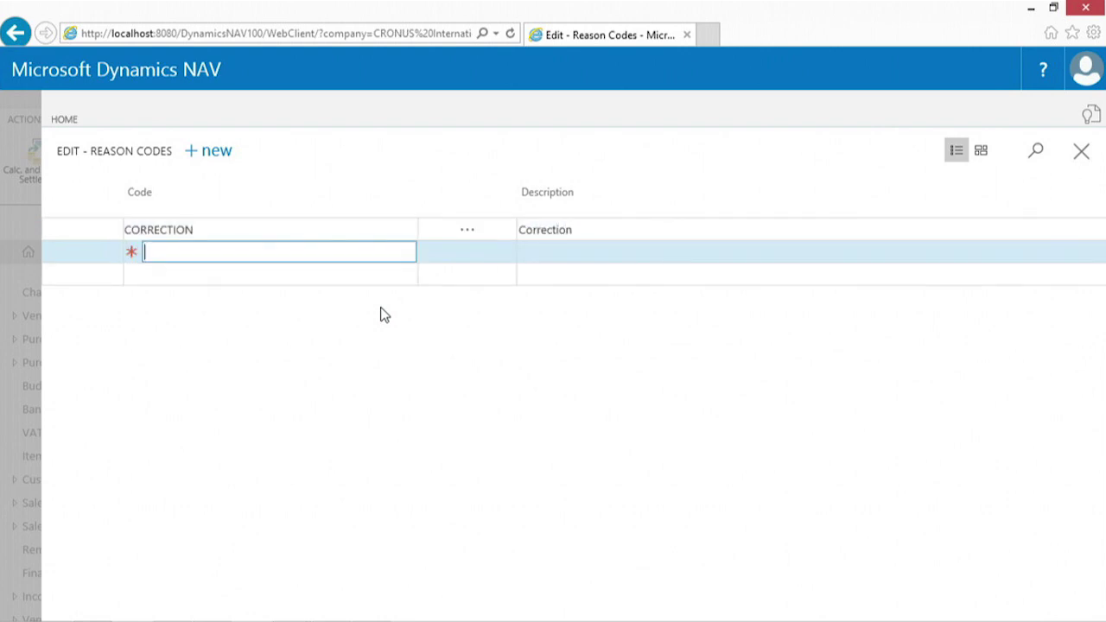
Add the reason code YEAR-END with the description Year-end.
text(year-end)
key(Tab)
text(Yera)
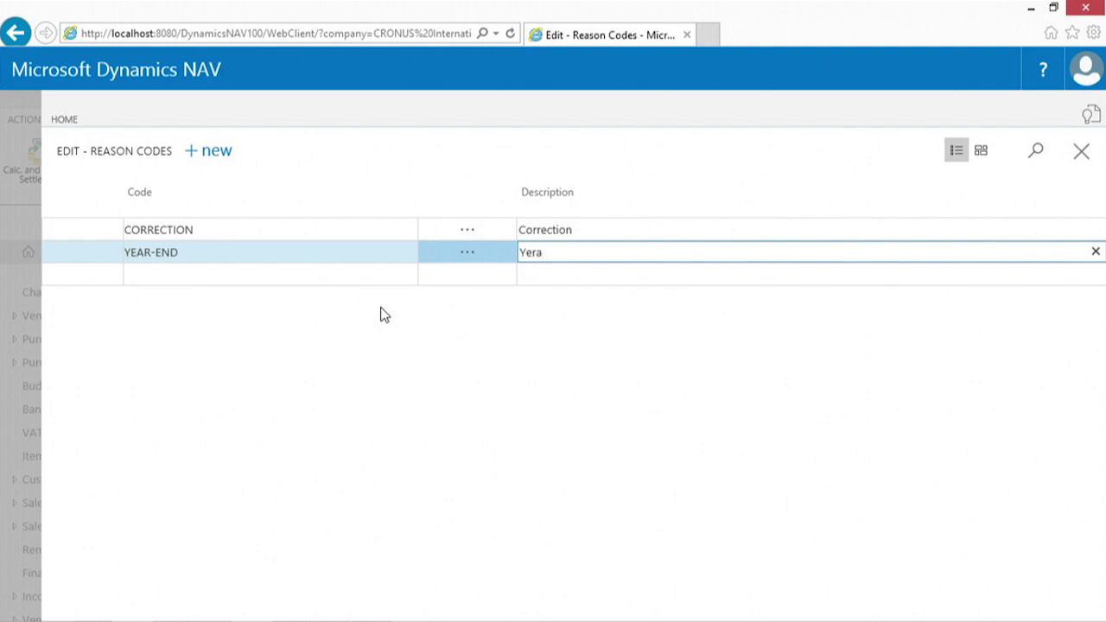
key(BackSpace)
key(BackSpace)
text(ar-end)
key(Tab)
Add the reason code LOST with the description Lost.
text(lost)
key(Tab)
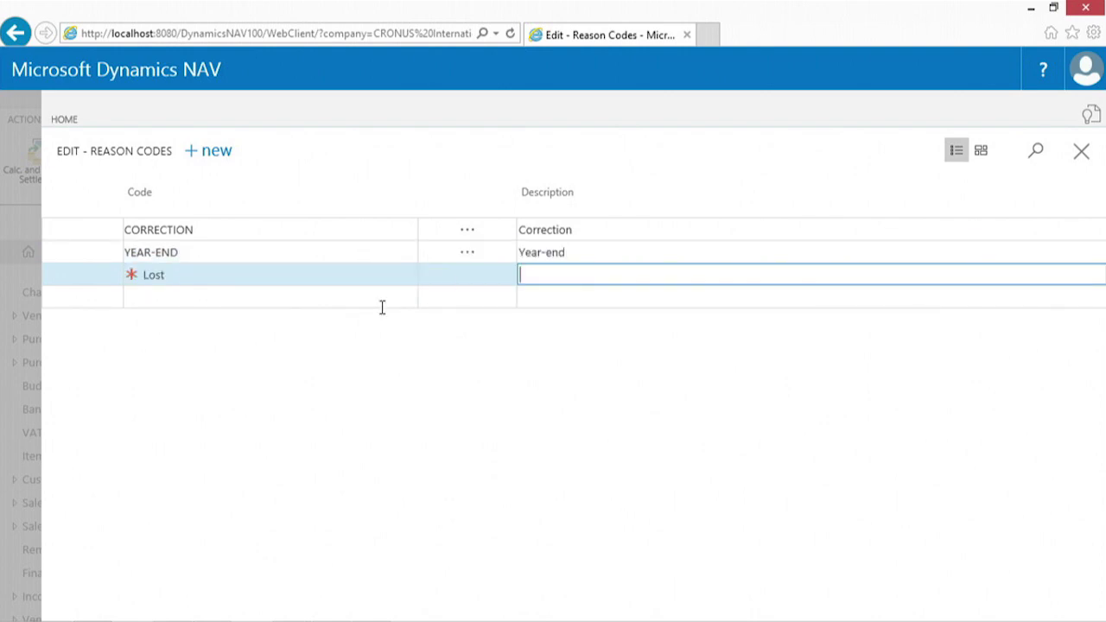
text(Lost)
key(Tab)
Add the reason code DAMAGED with the description Damaged, correcting any misspelling in the description.
text(Damaged)
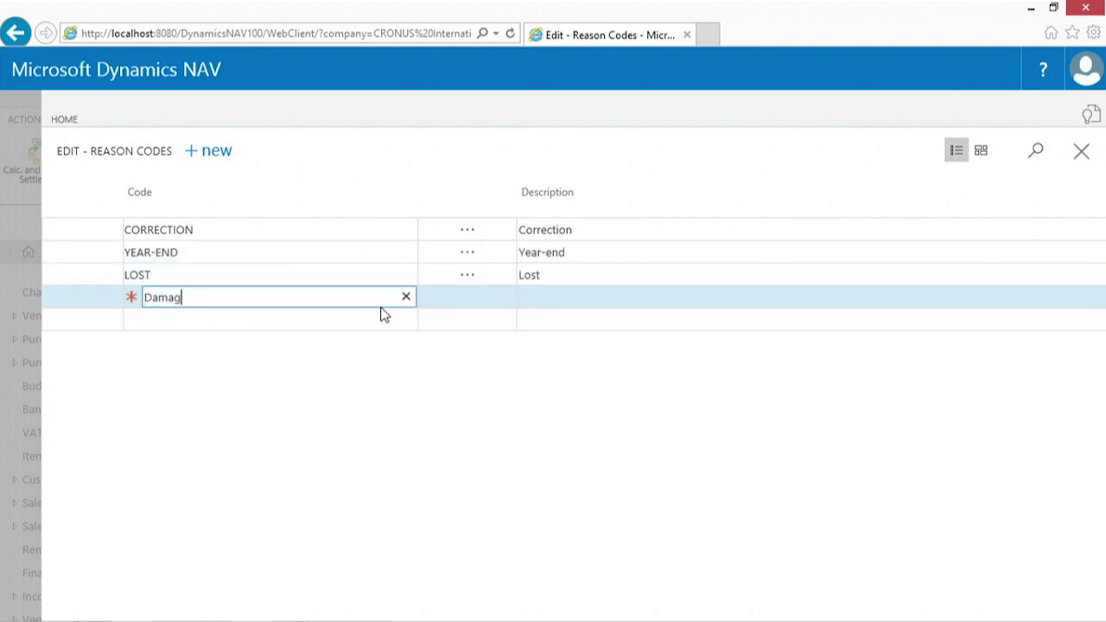
key(Tab)
text(Damged)
key(Tab)
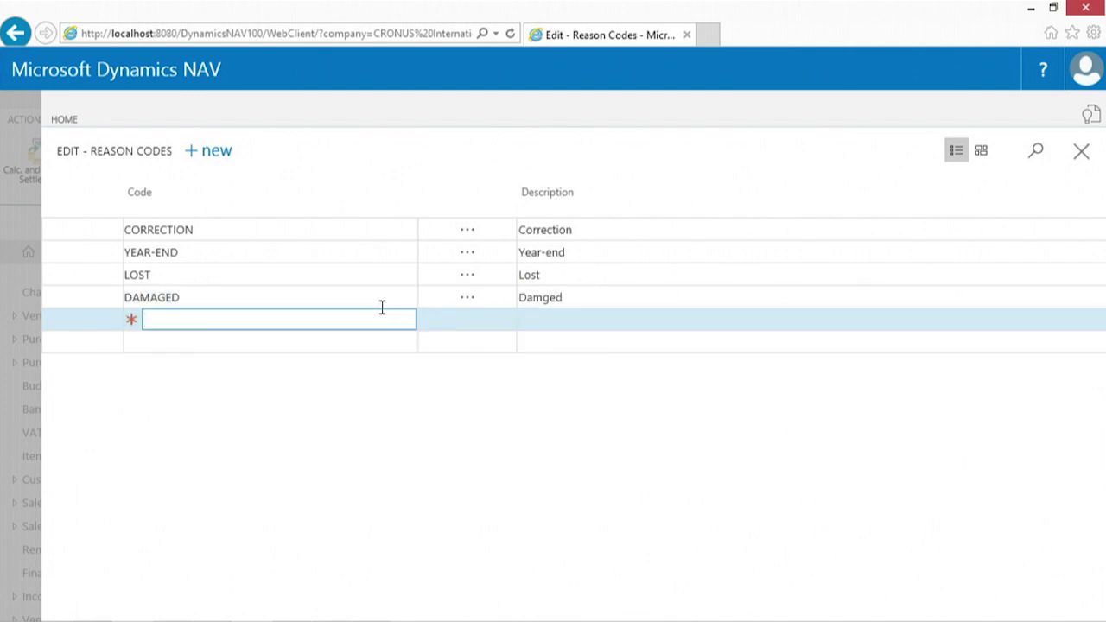
click(543, 297)
text(a)
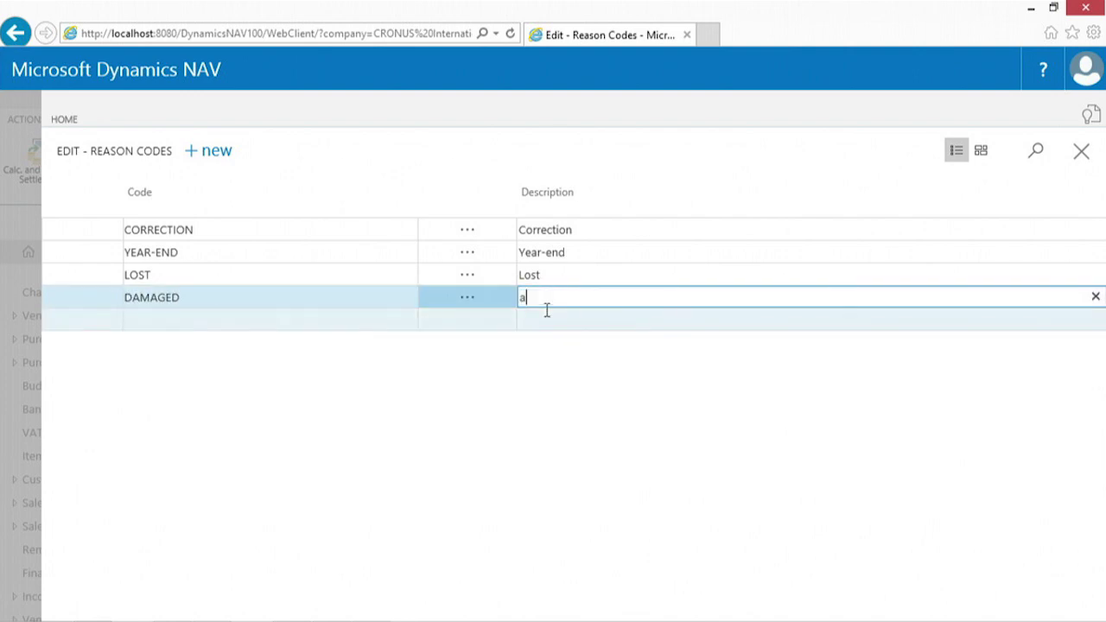
click(551, 252)
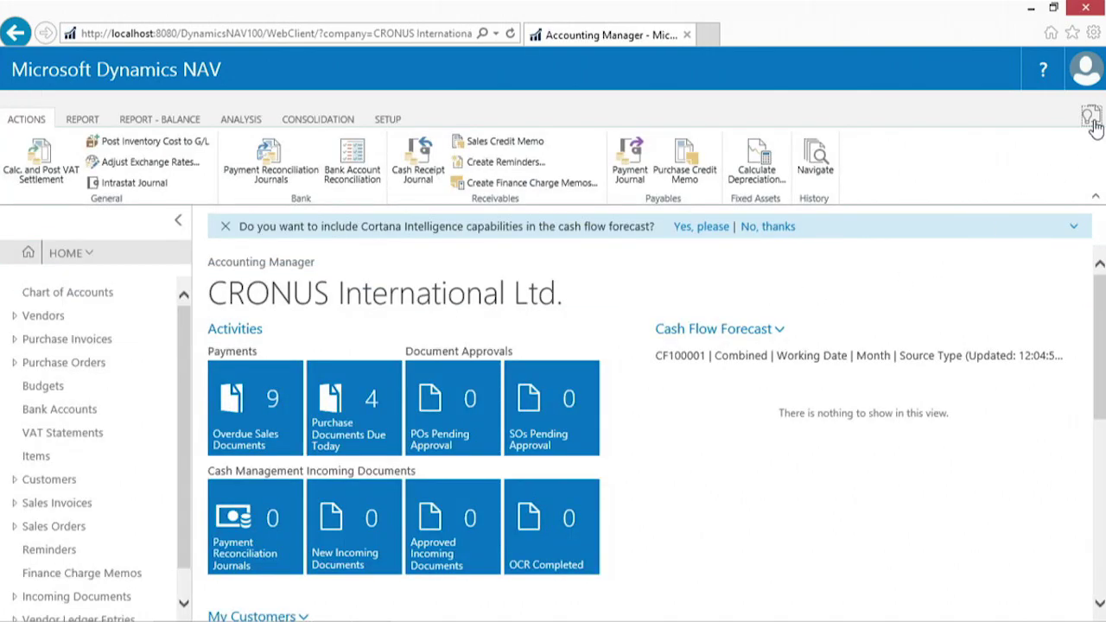
Find the General Journals page and open the journal of the CASH batch for editing.
click(1092, 122)
text(gen)
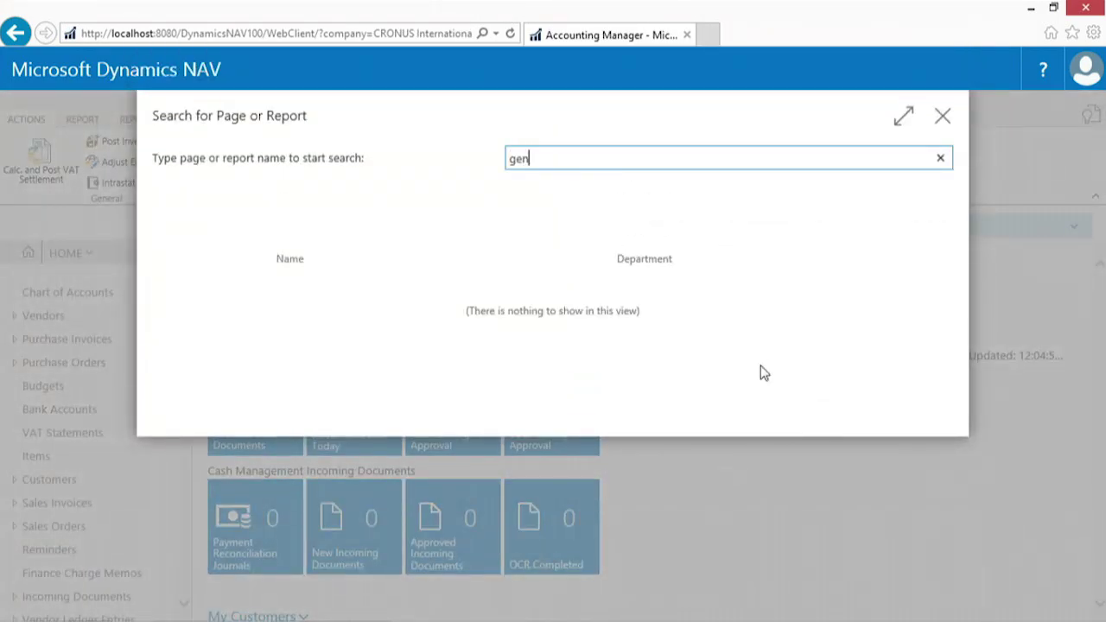
text(era jou)
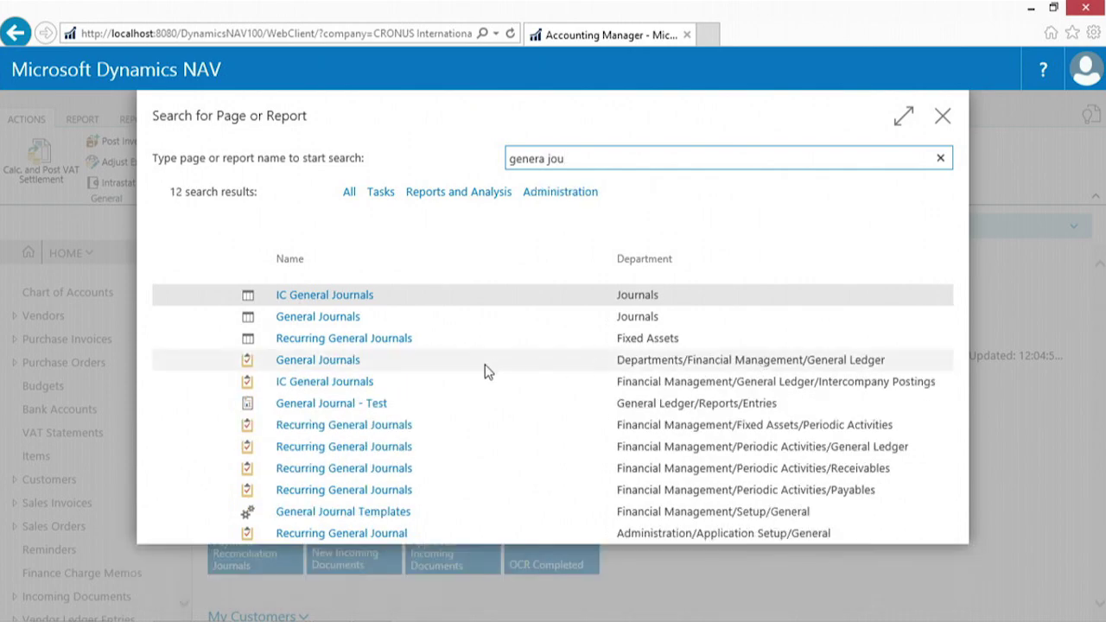
click(306, 318)
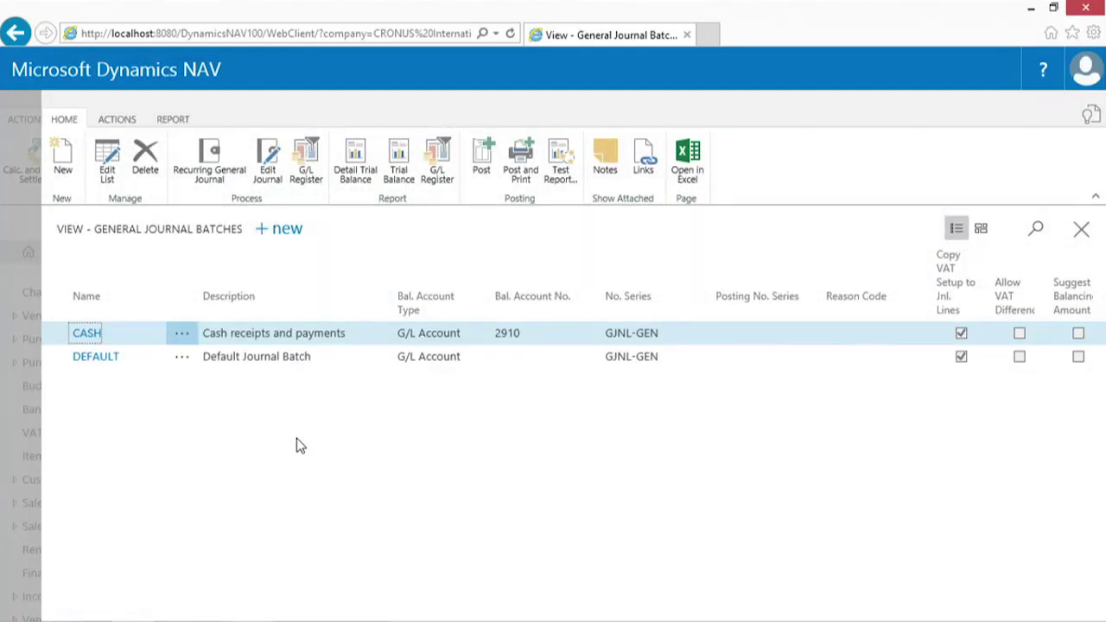
click(267, 173)
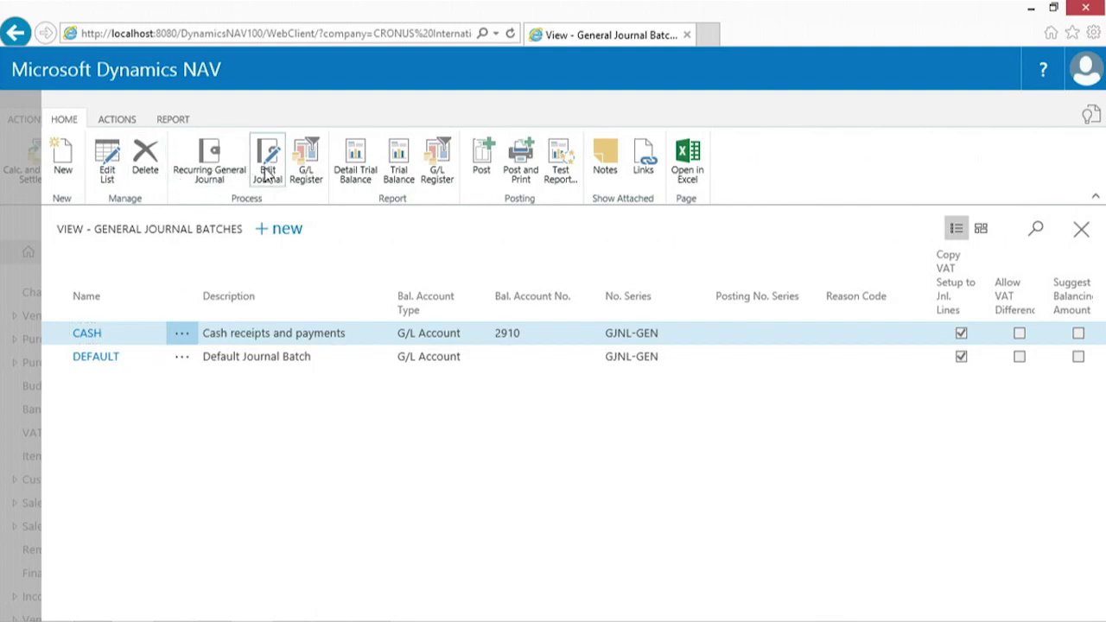
Enter G/L account 8110 as the account number on the first line of the CASH journal.
key(Tab)
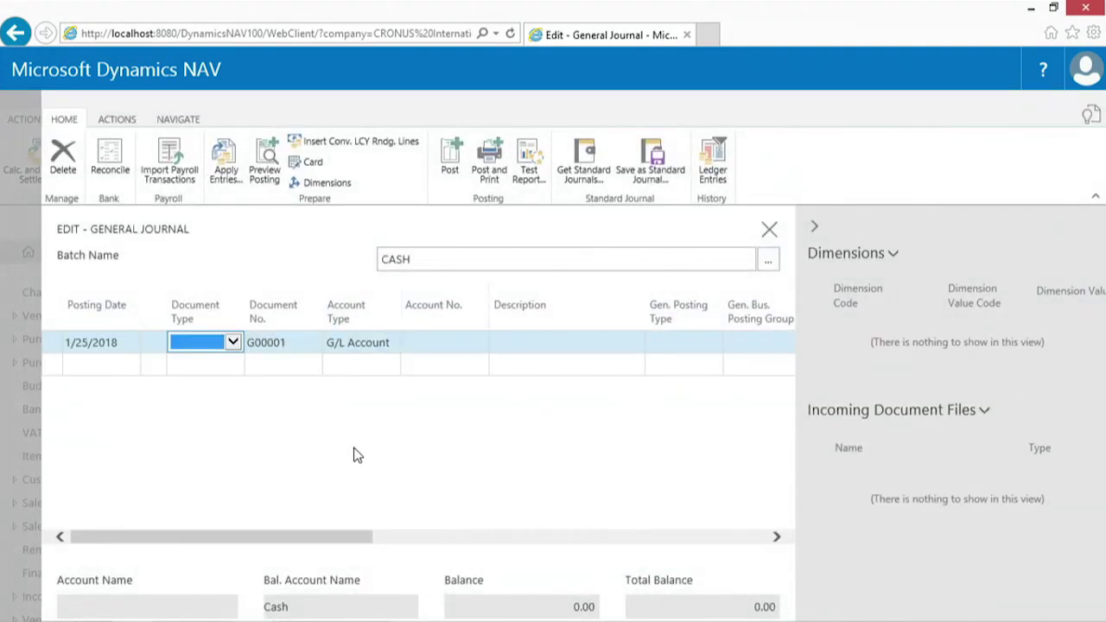
key(Tab)
key(Tab)
key(Tab)
text(8)
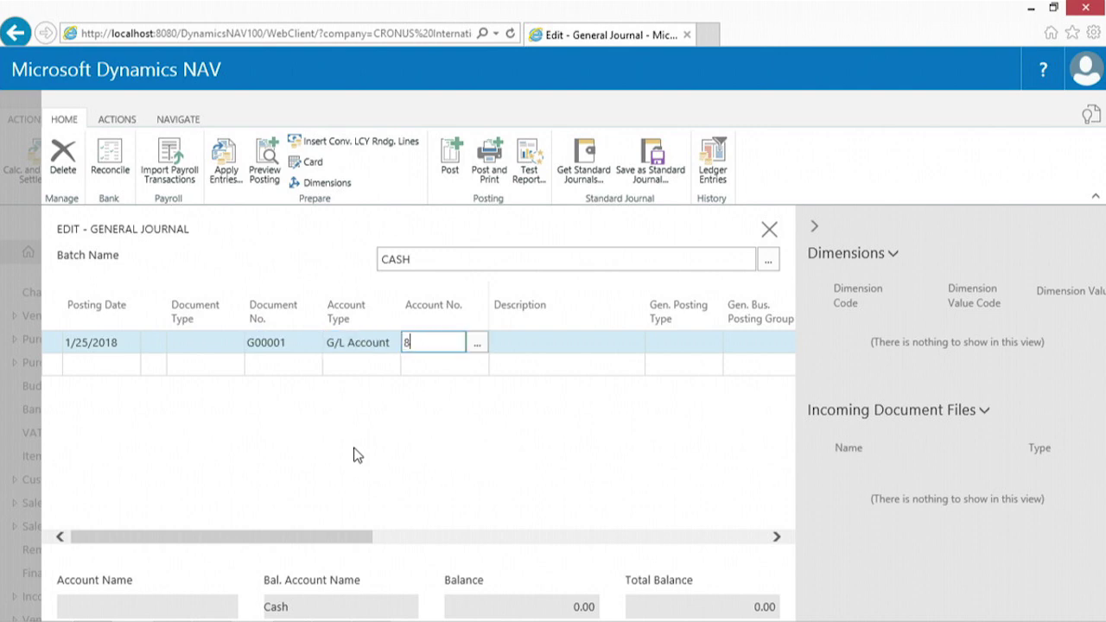
text(110)
key(Tab)
key(Tab)
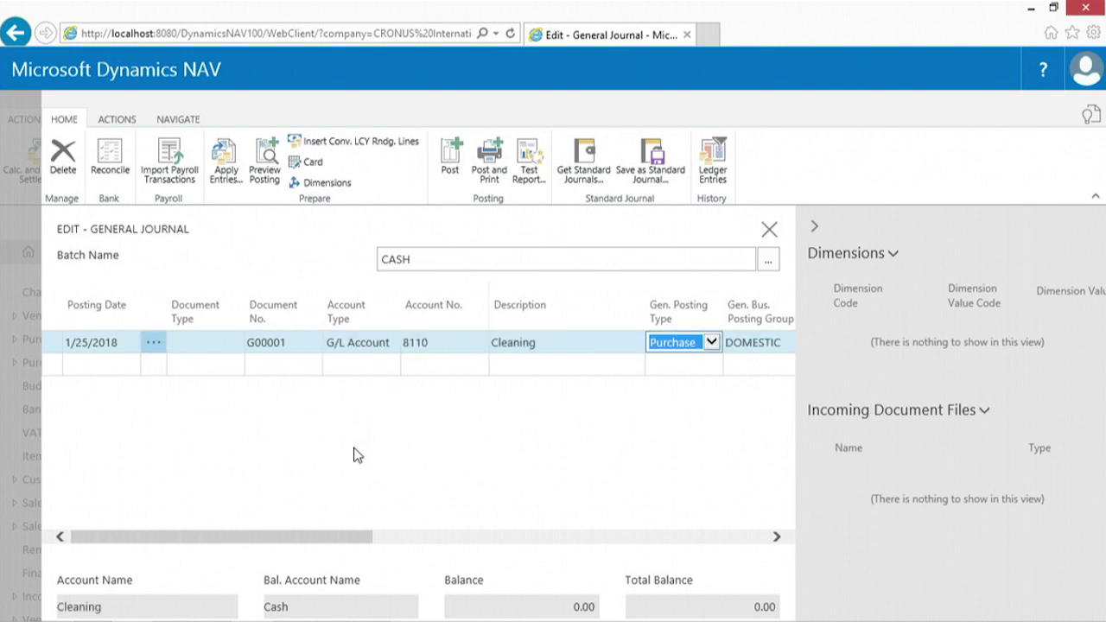
Set the amount of the account 8110 journal line to 100.
key(Tab)
key(Tab)
key(Tab)
text(100)
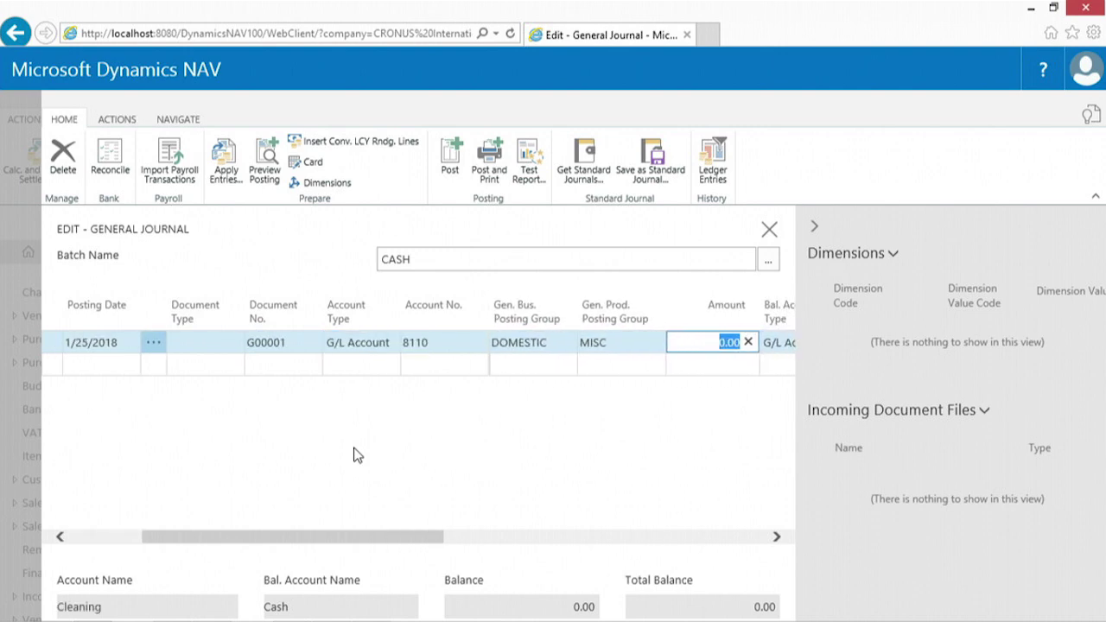
key(Tab)
key(Tab)
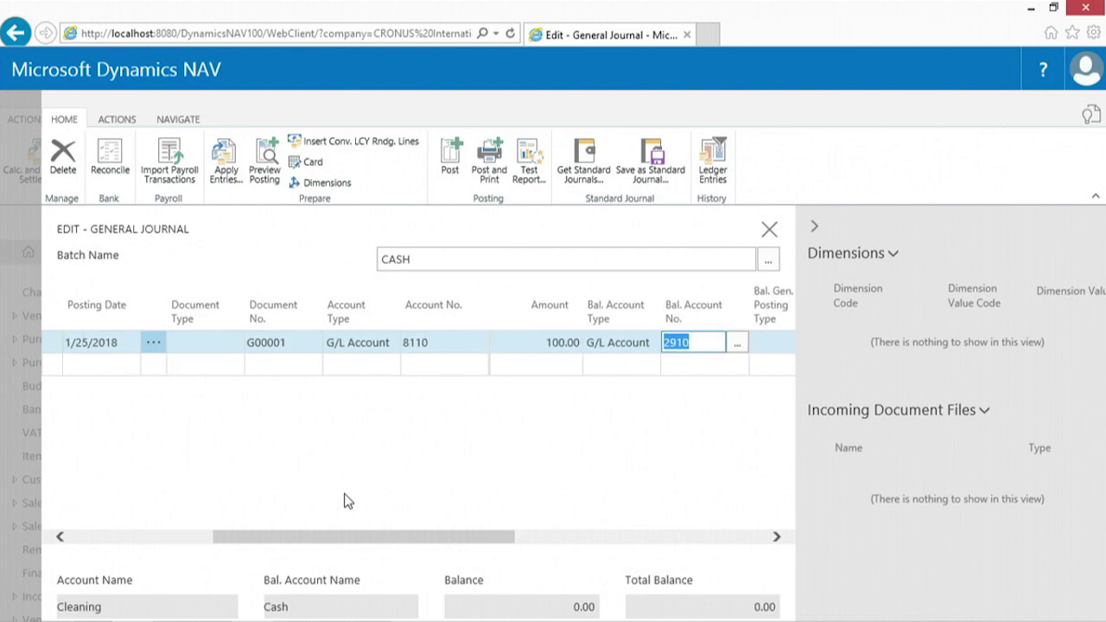
Make the Reason Code column visible in the general journal lines.
click(454, 294)
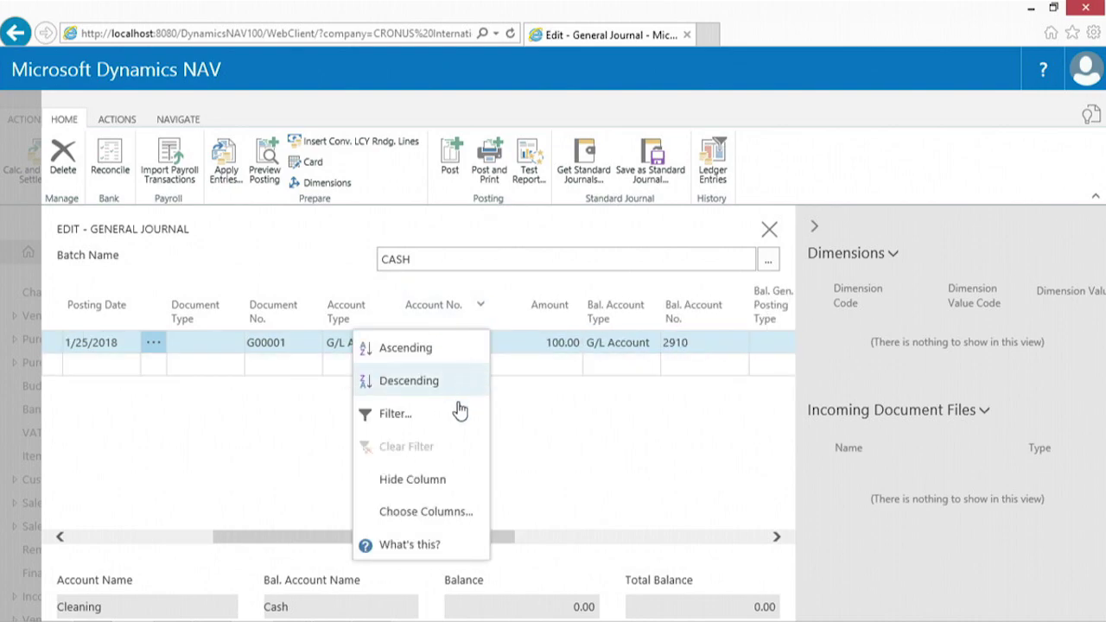
click(425, 511)
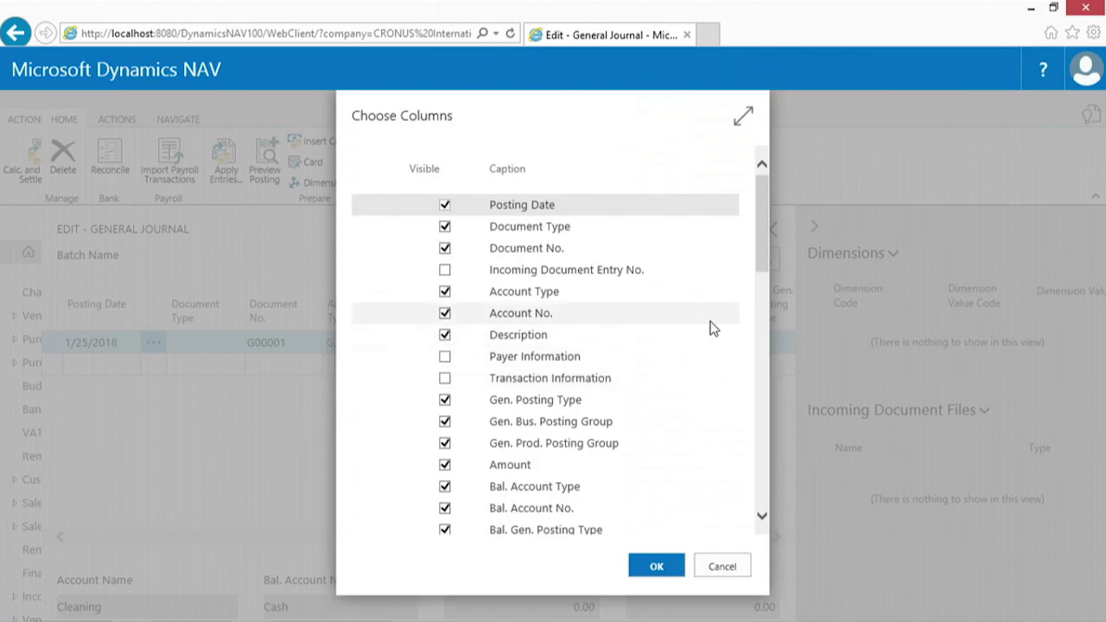
drag(767, 246, 718, 496)
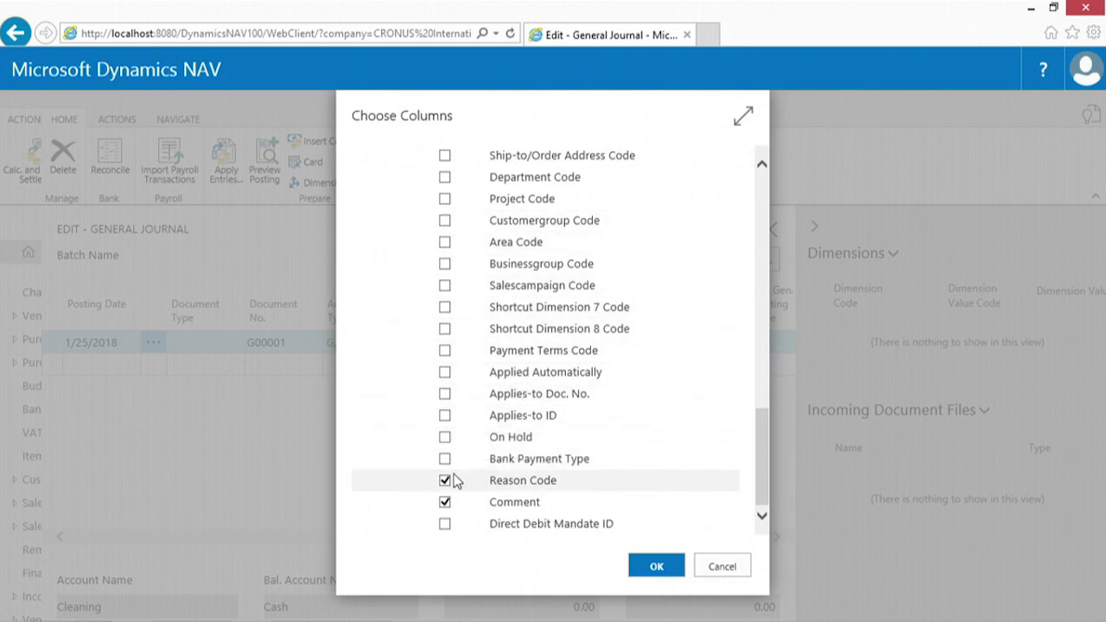
click(652, 566)
Assign the reason code CORRECTION to the account 8110 journal line.
drag(427, 540, 654, 556)
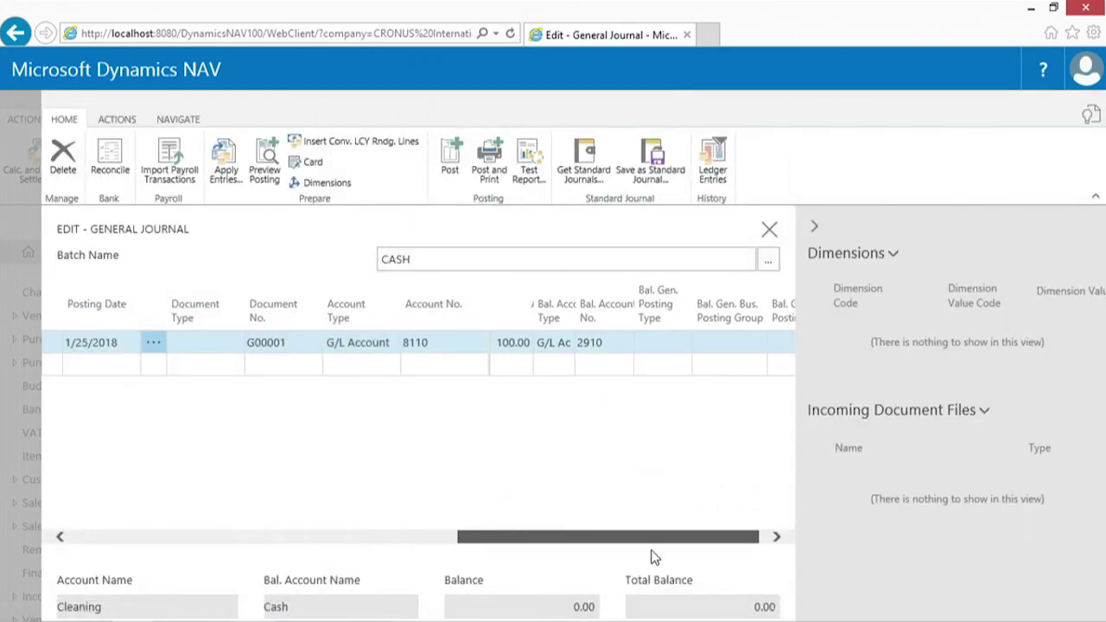
click(529, 343)
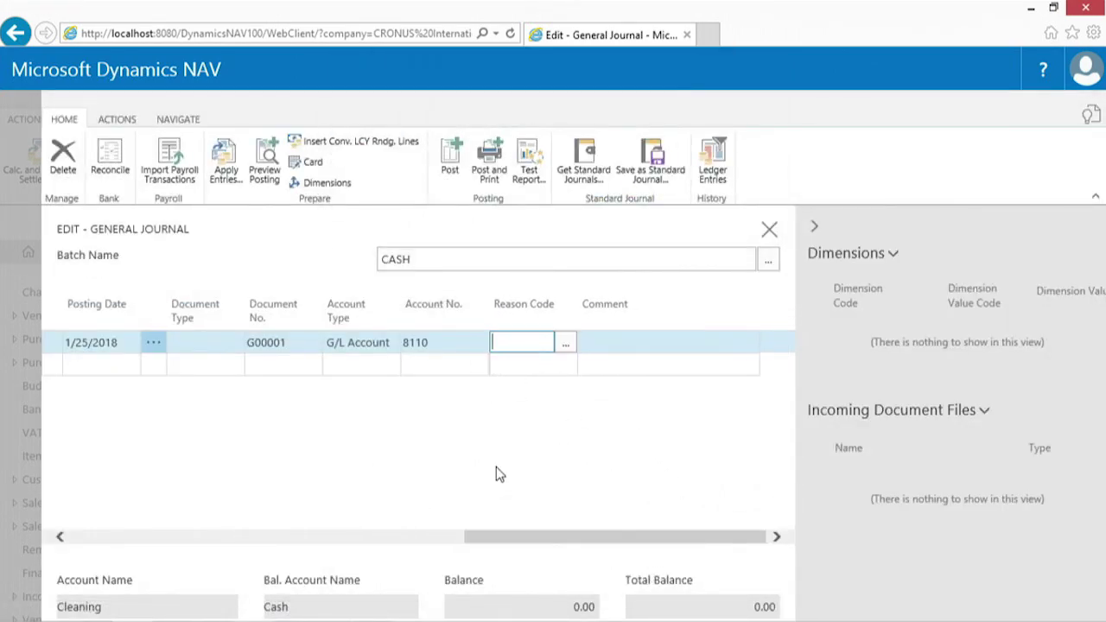
click(564, 347)
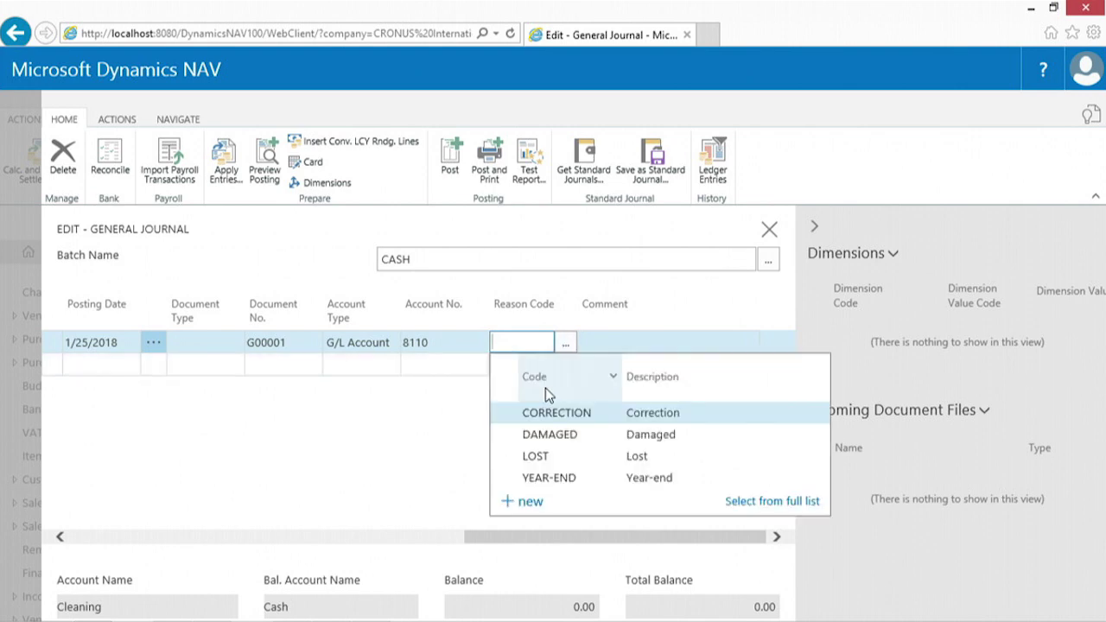
click(541, 412)
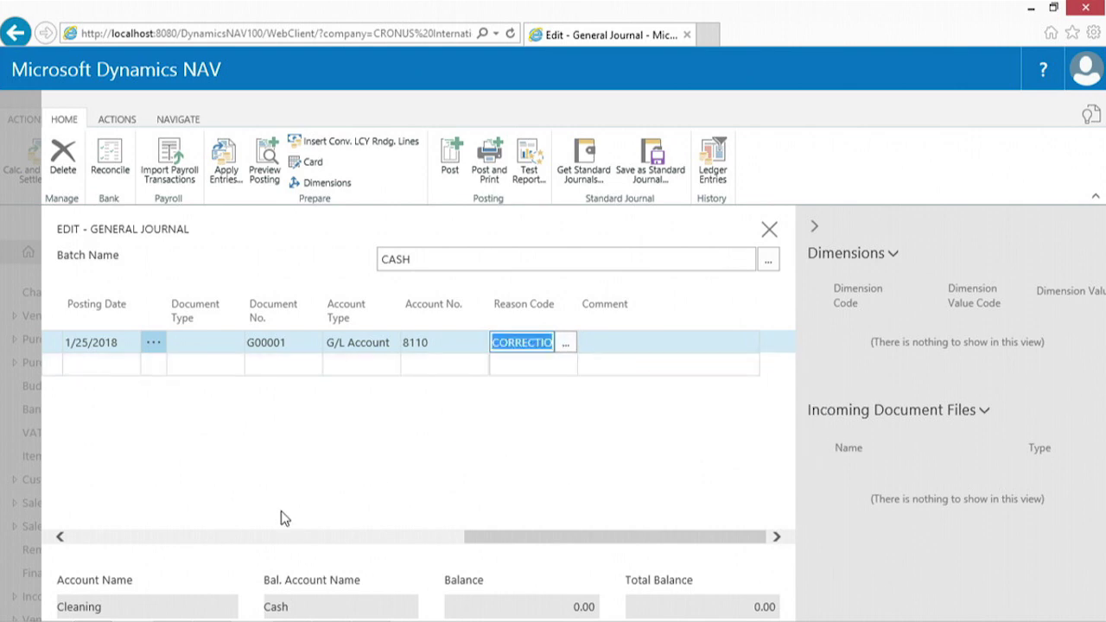
key(shift+Tab)
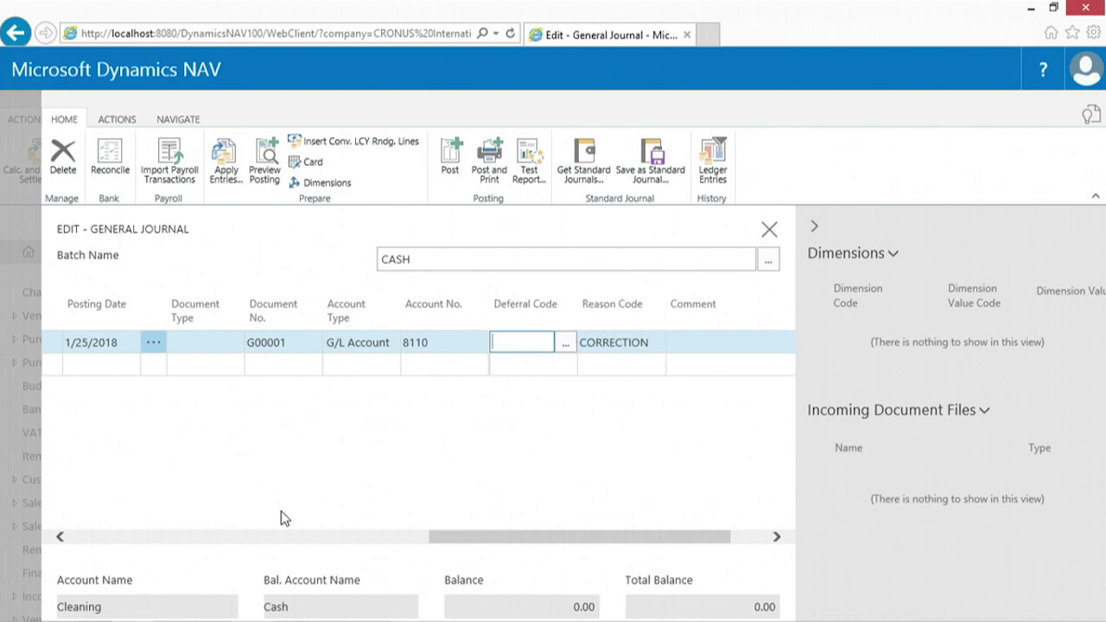
Post the CASH journal lines and return to the Accounting Manager home page.
click(450, 158)
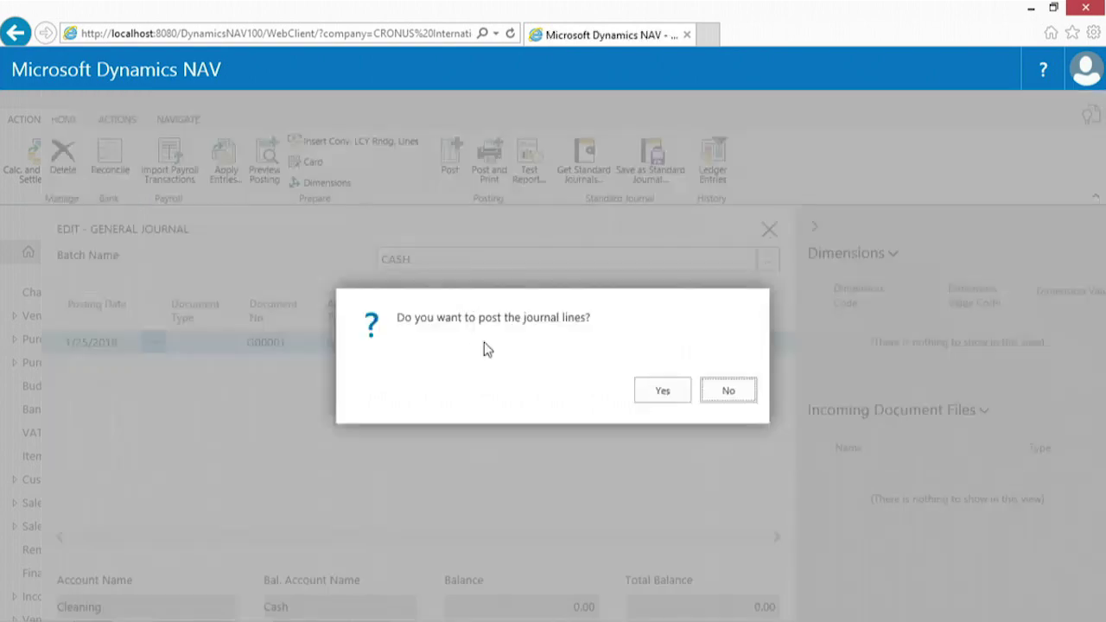
click(649, 399)
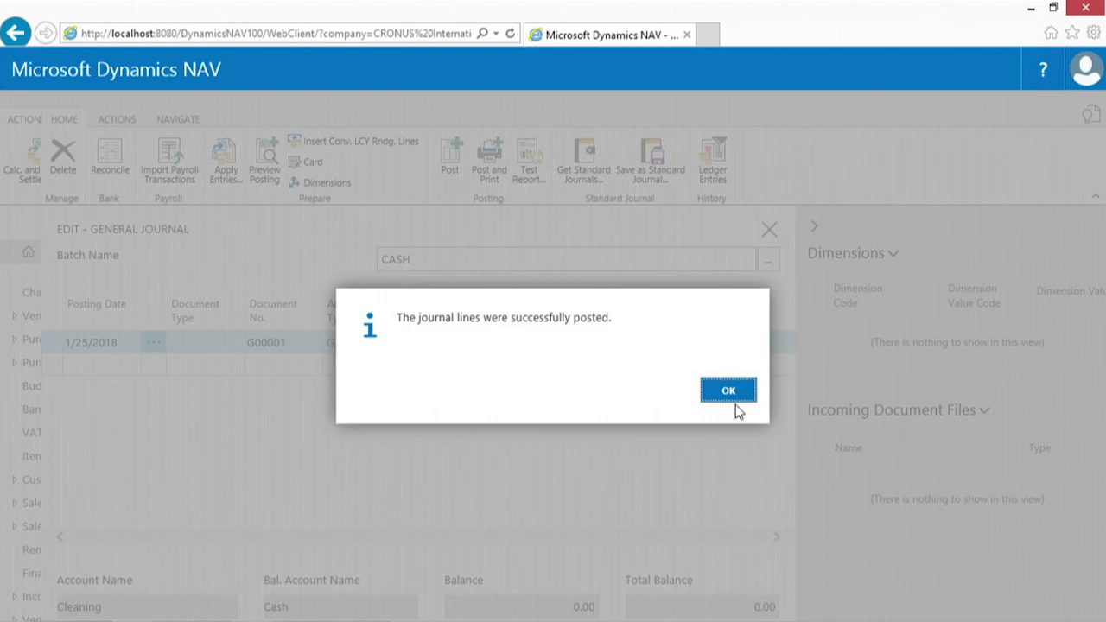
click(729, 391)
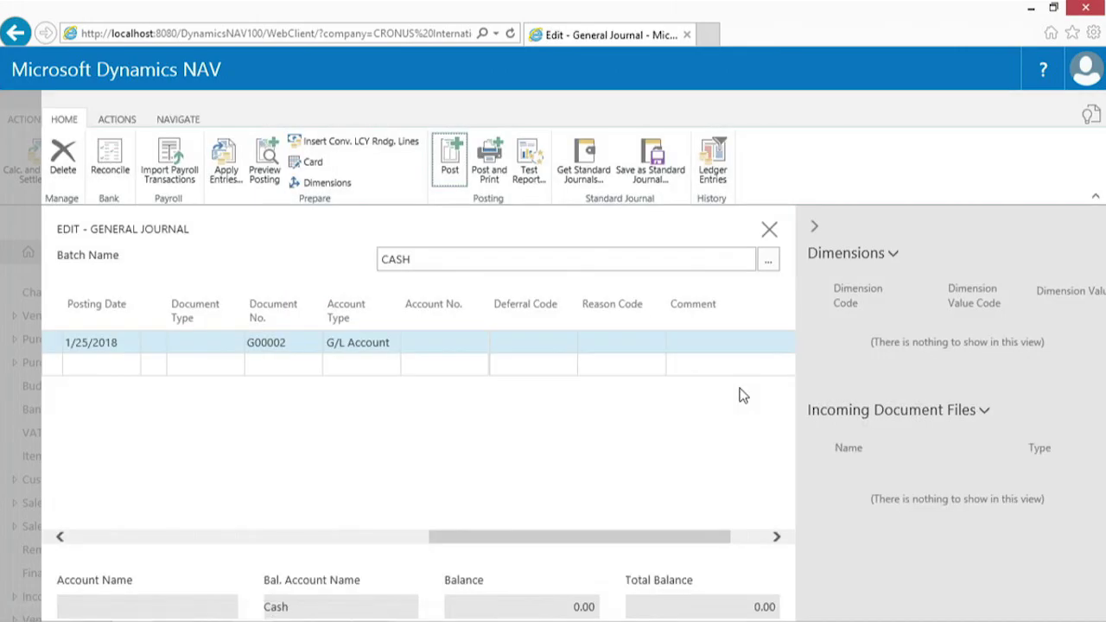
key(Escape)
key(Escape)
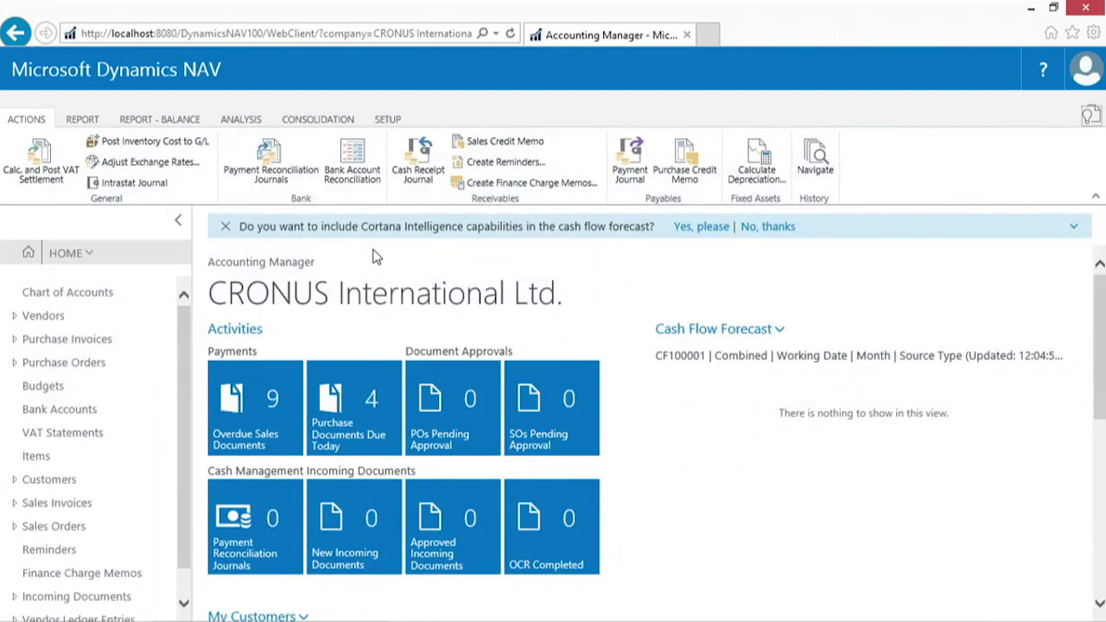
Find account 8110 in the Chart of Accounts.
click(102, 293)
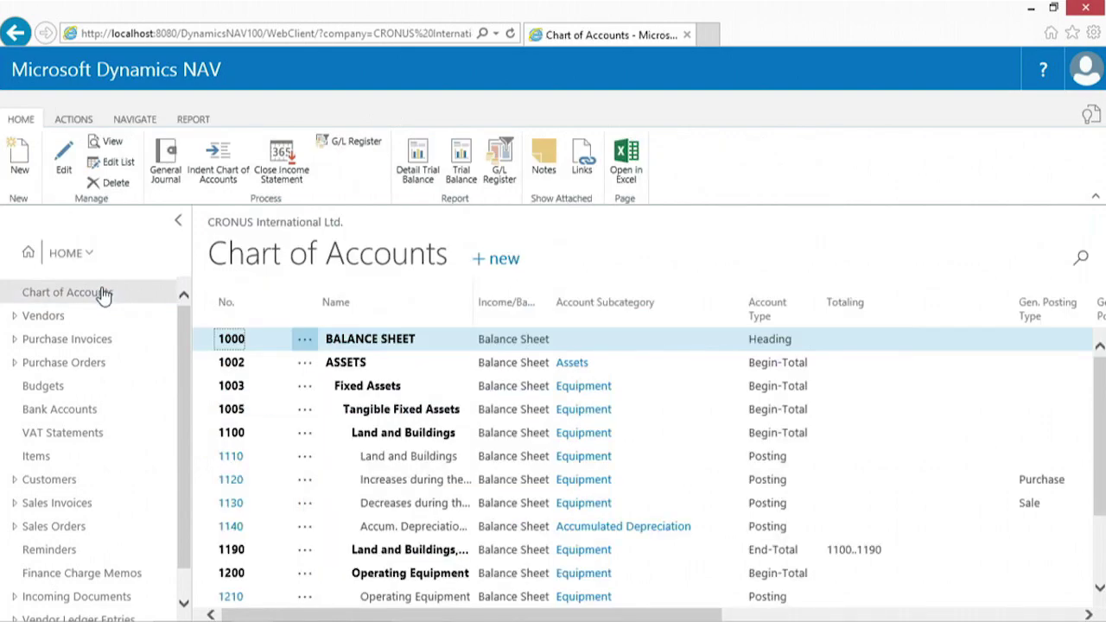
click(1080, 258)
text(8110)
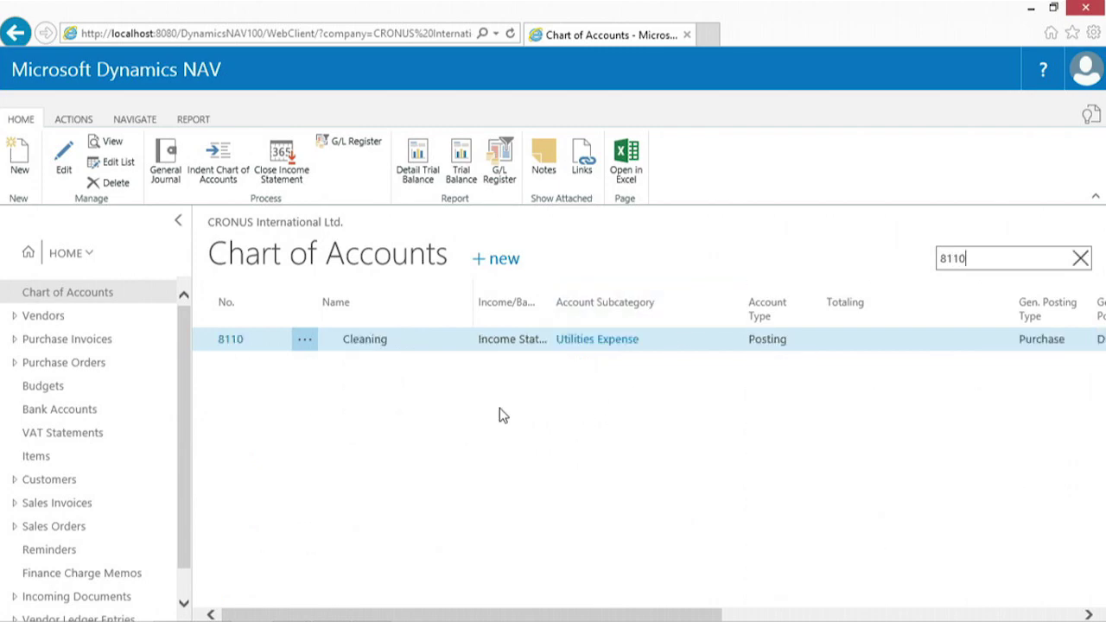
Open the general ledger entries of account 8110 and sort them by posting date in ascending order.
click(136, 119)
click(19, 164)
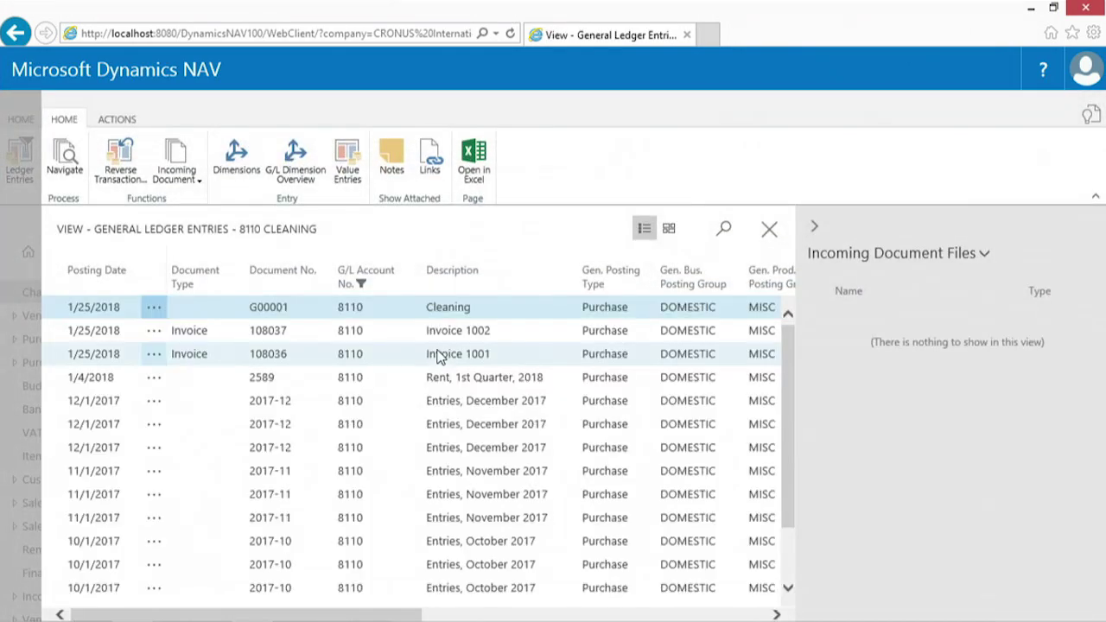
click(93, 283)
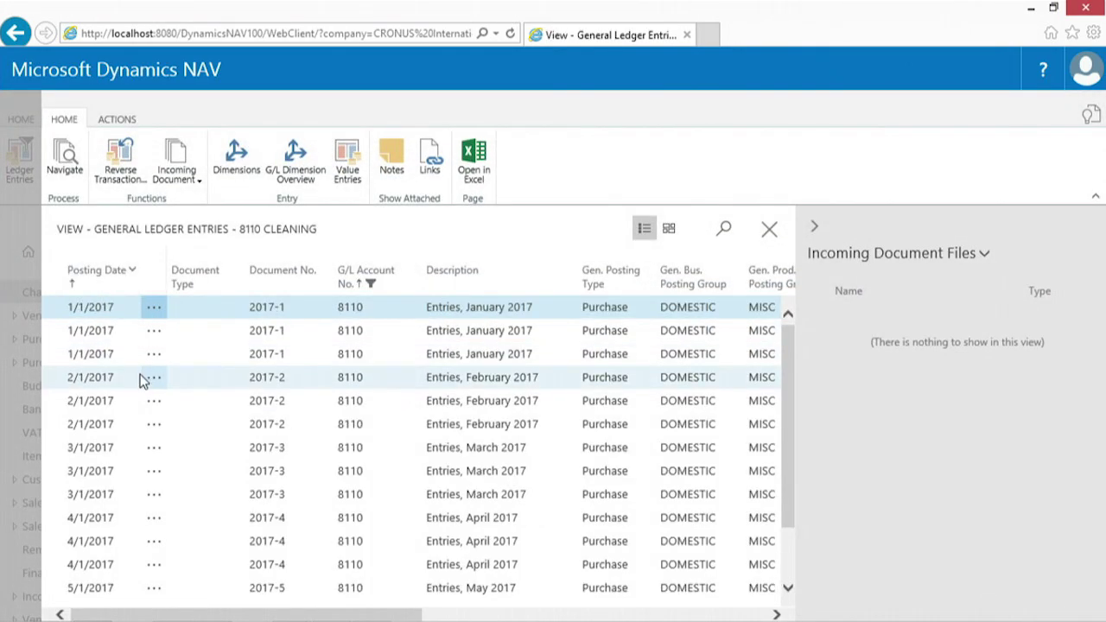
Sort the general ledger entries of account 8110 by posting date in descending order.
click(102, 287)
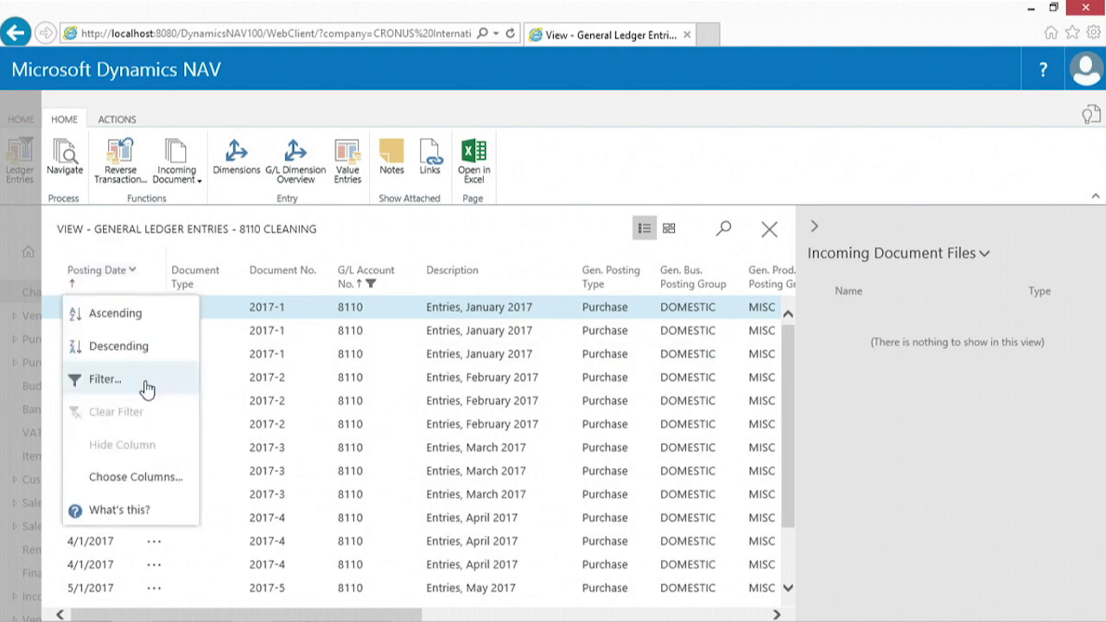
click(287, 385)
drag(328, 614, 527, 619)
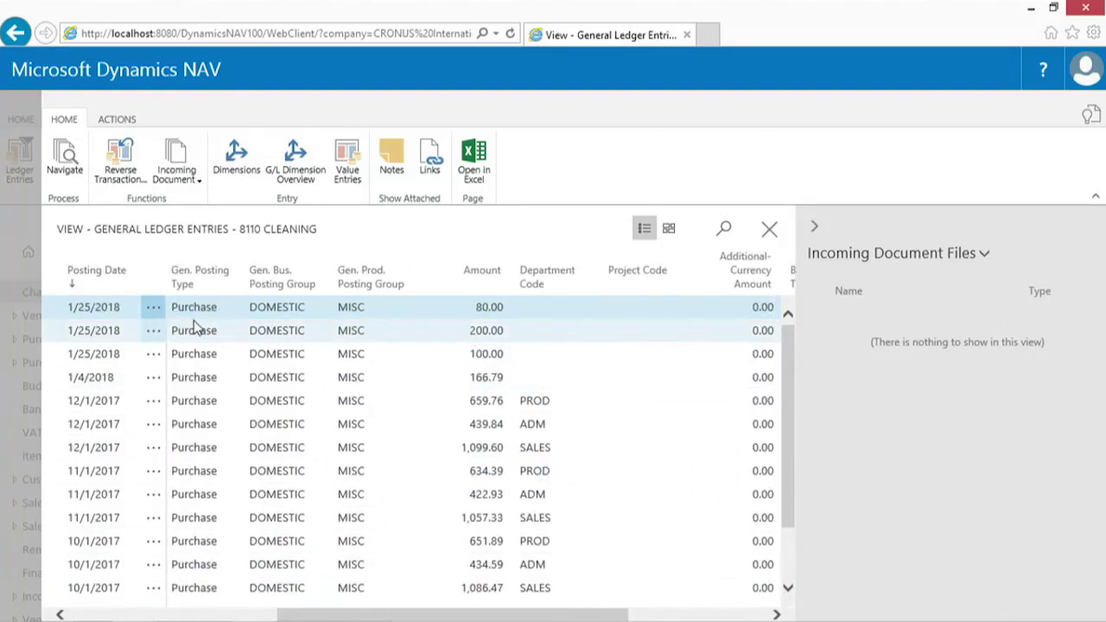
Add the Reason Code column to the general ledger entries list and view the reason code of the newest entry.
click(571, 285)
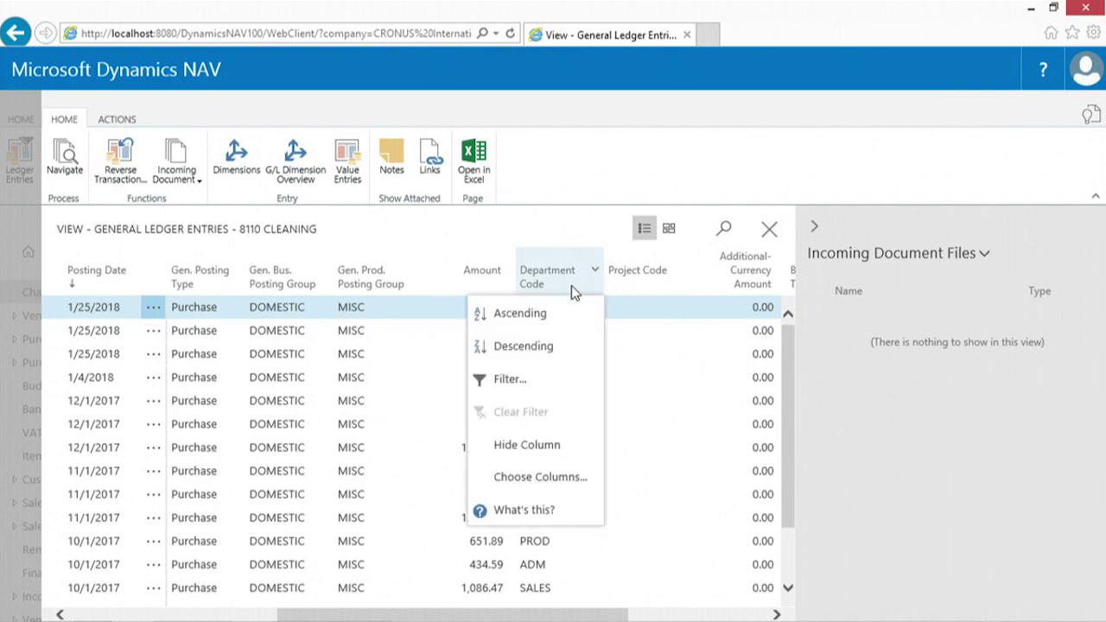
click(507, 489)
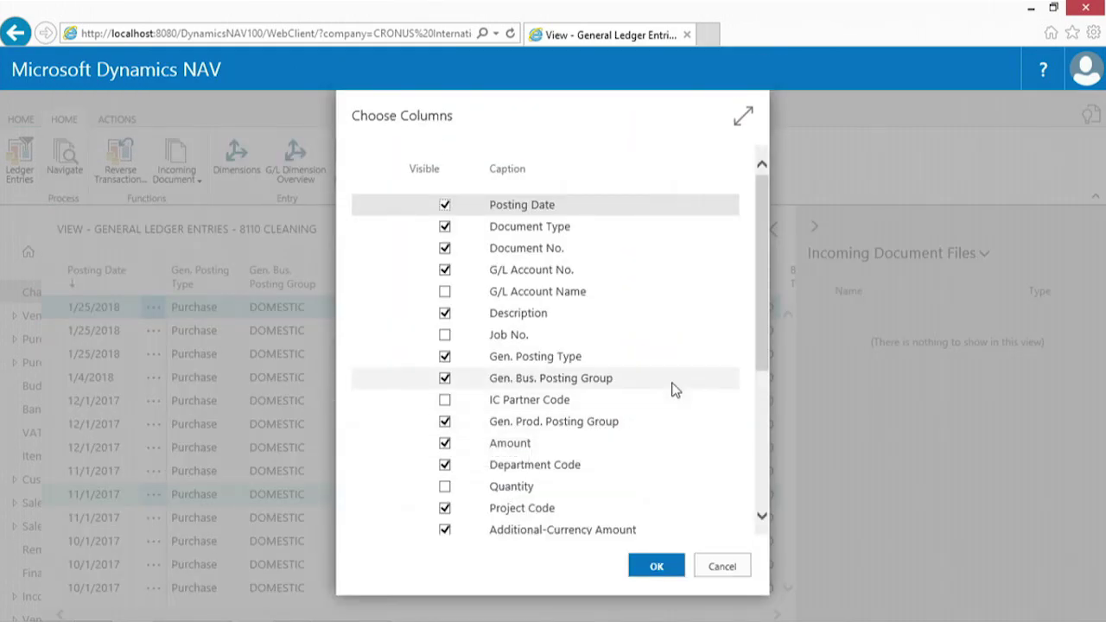
drag(765, 351, 769, 507)
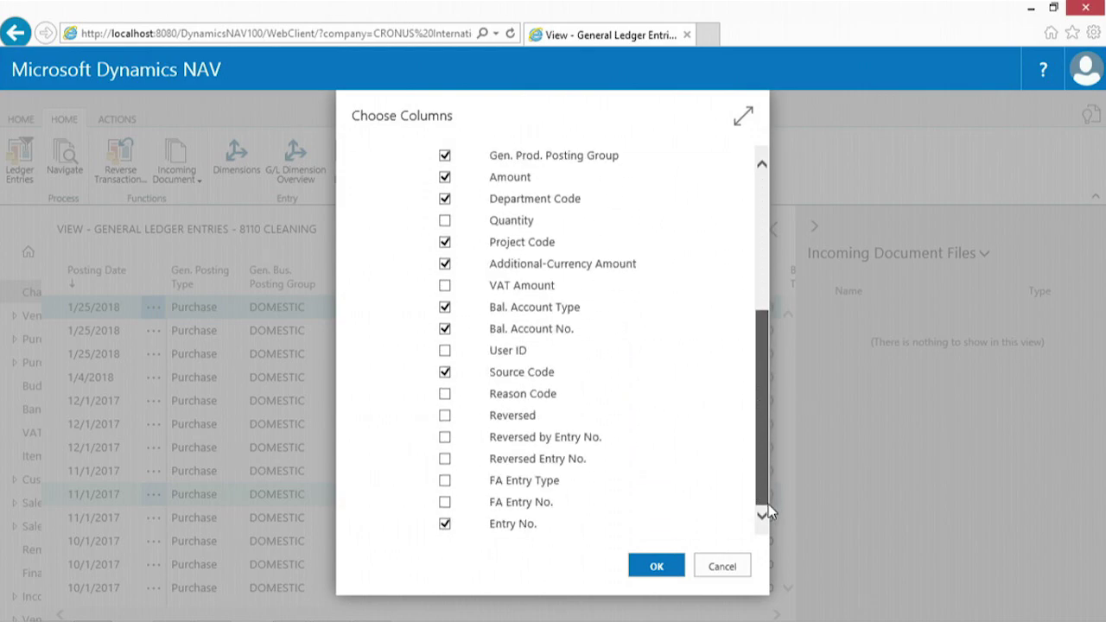
click(444, 394)
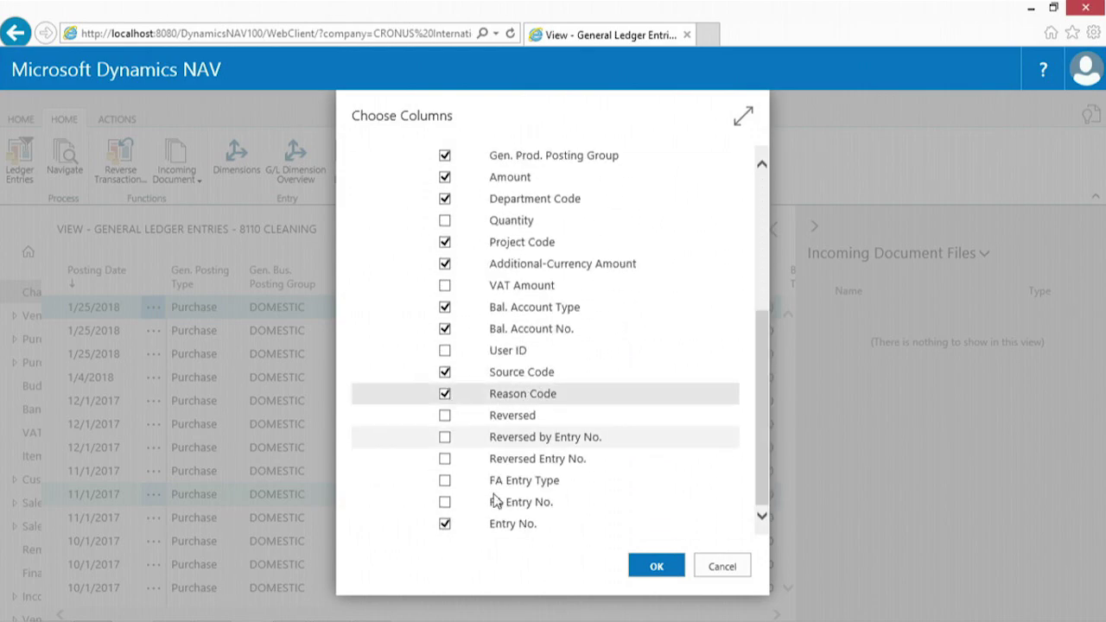
click(654, 570)
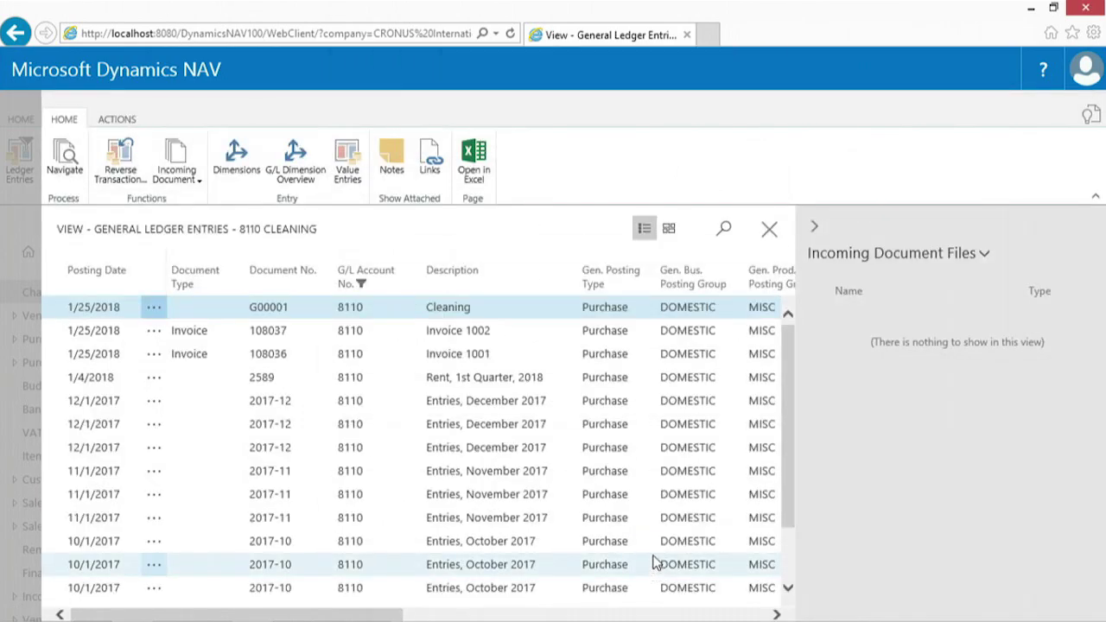
drag(378, 616, 759, 615)
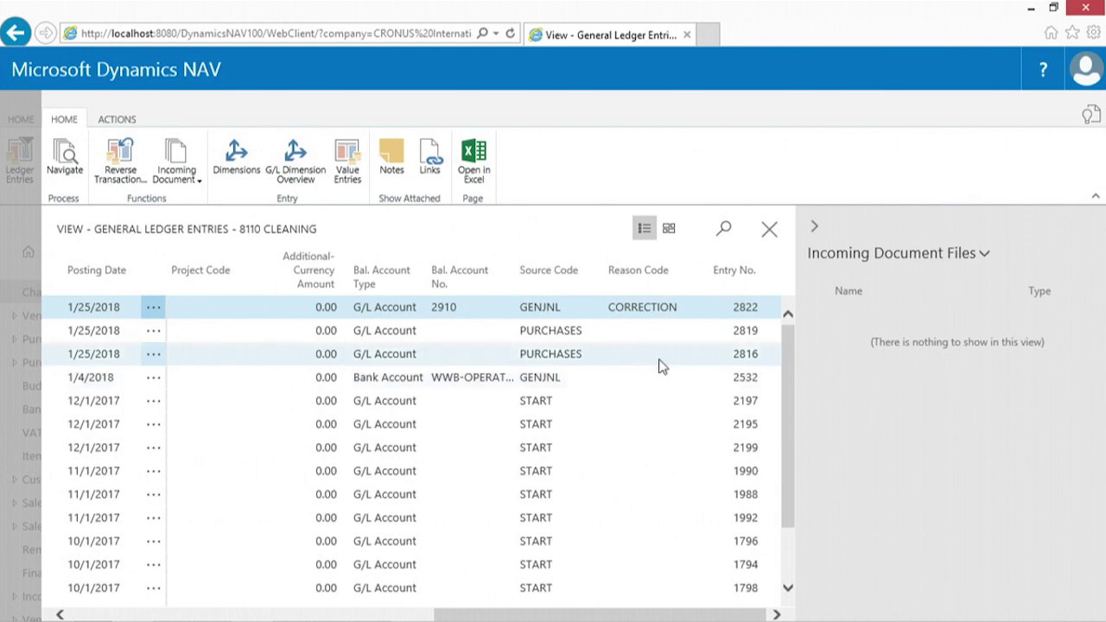
Leave the ledger entries and Chart of Accounts, search for "item j", and open the Item Journals page under Financial Management/Inventory/Costing.
key(Escape)
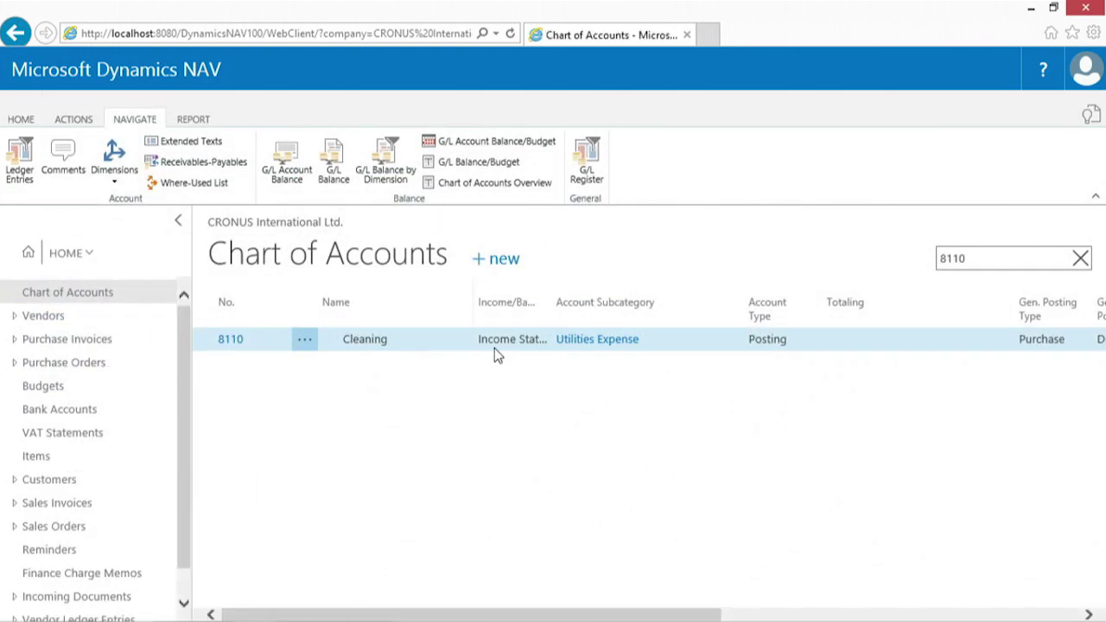
key(Escape)
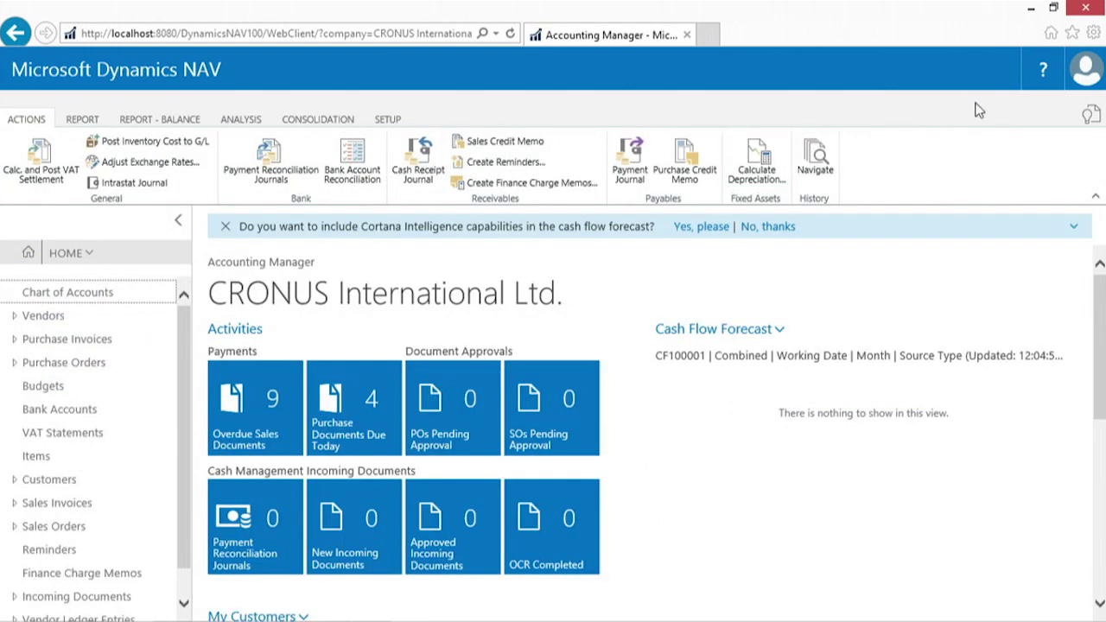
click(1090, 116)
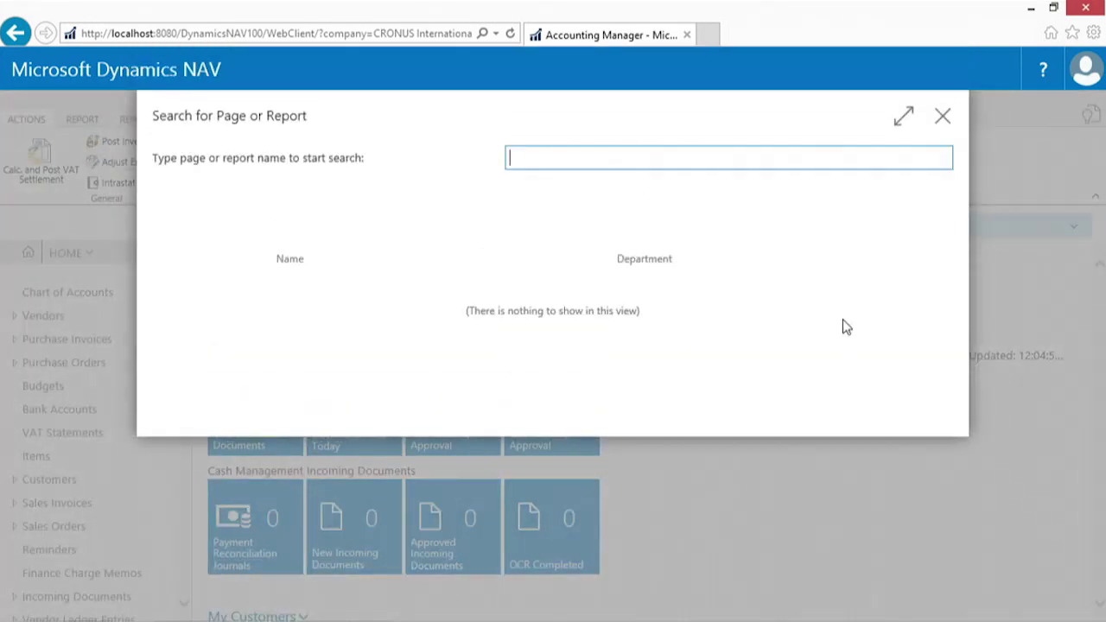
text(item )
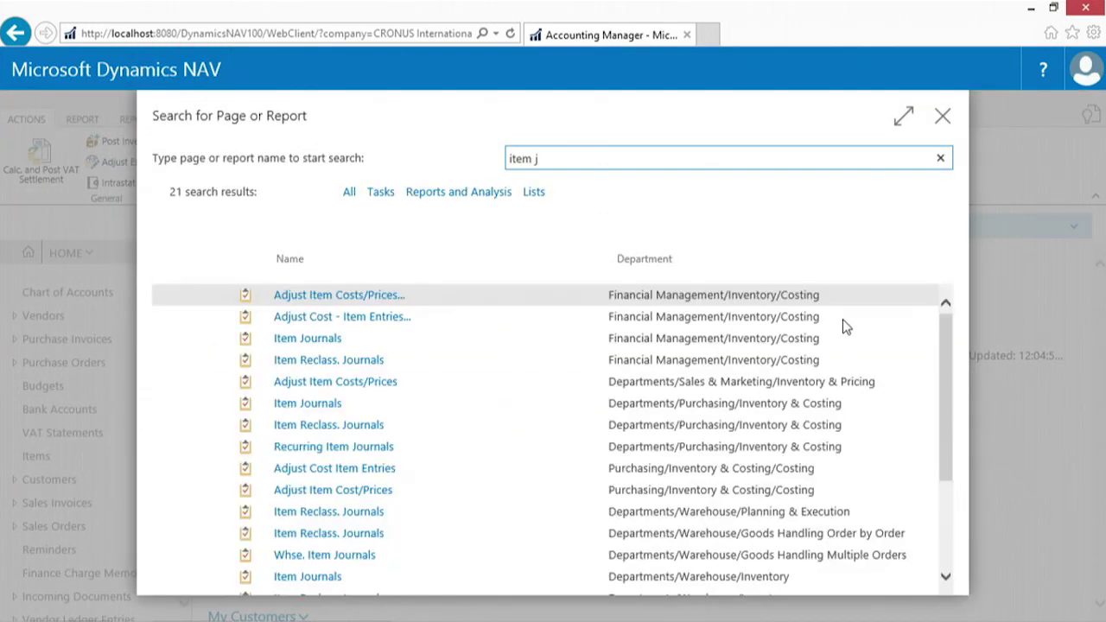
text(j)
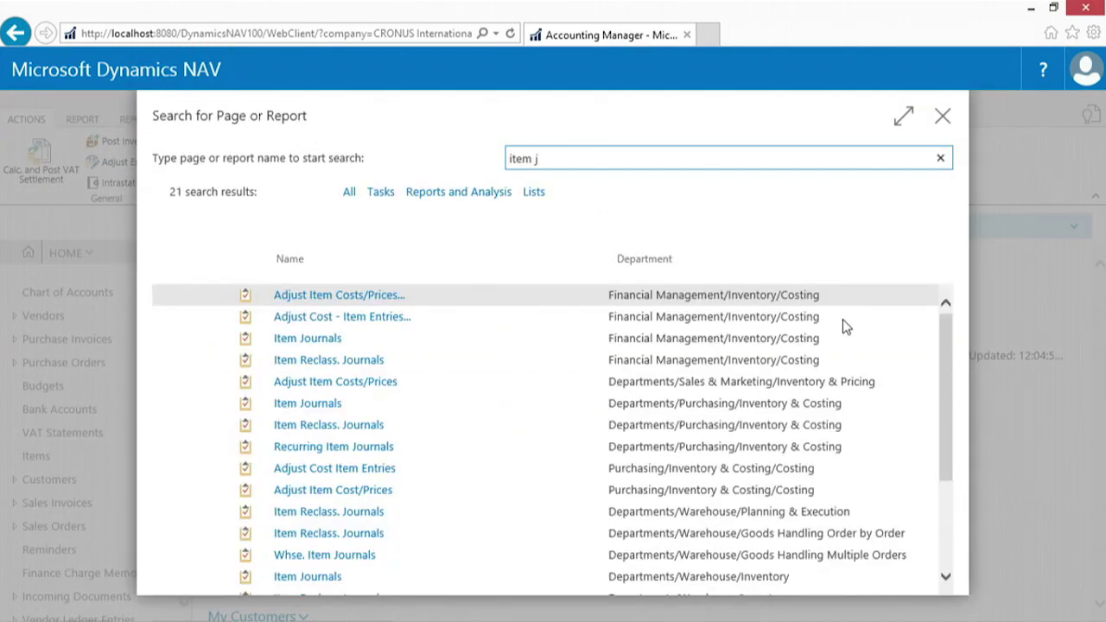
click(330, 340)
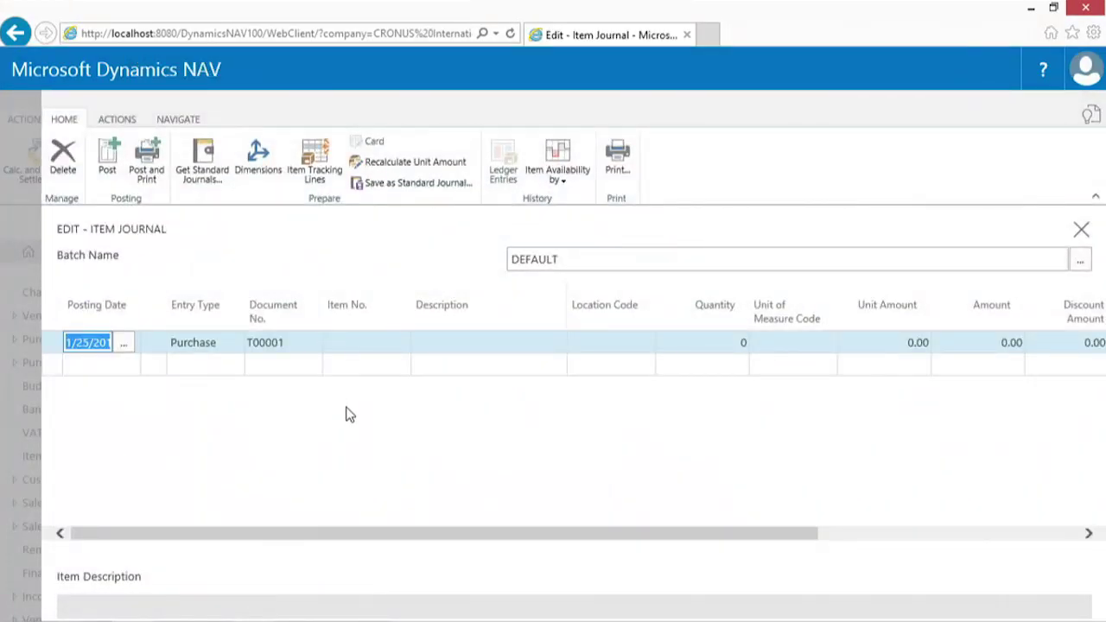
Set the entry type of the first line in the DEFAULT item journal to Negative Adjmt.
key(Tab)
click(232, 343)
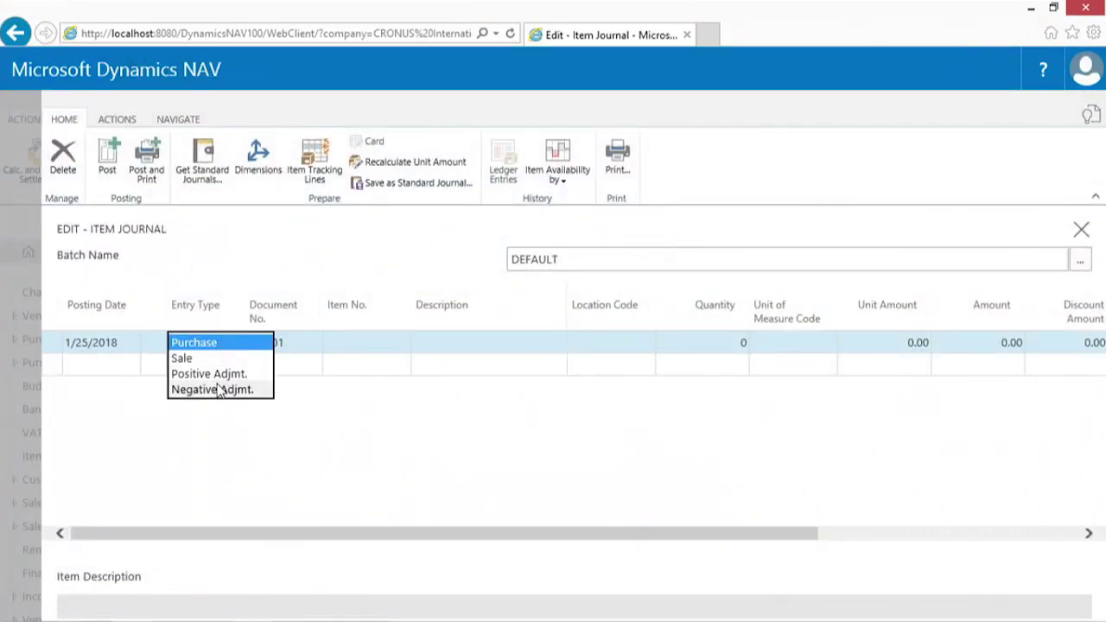
click(214, 389)
key(Tab)
key(Tab)
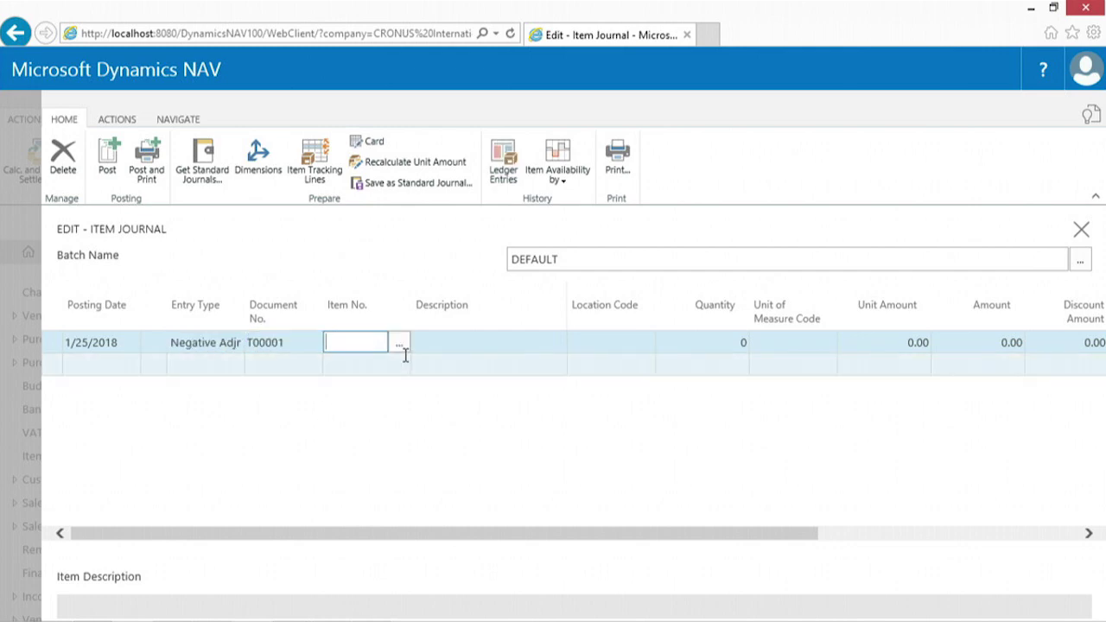
Enter item 70000 on the negative adjustment line with location BLUE and quantity 2.
text(7)
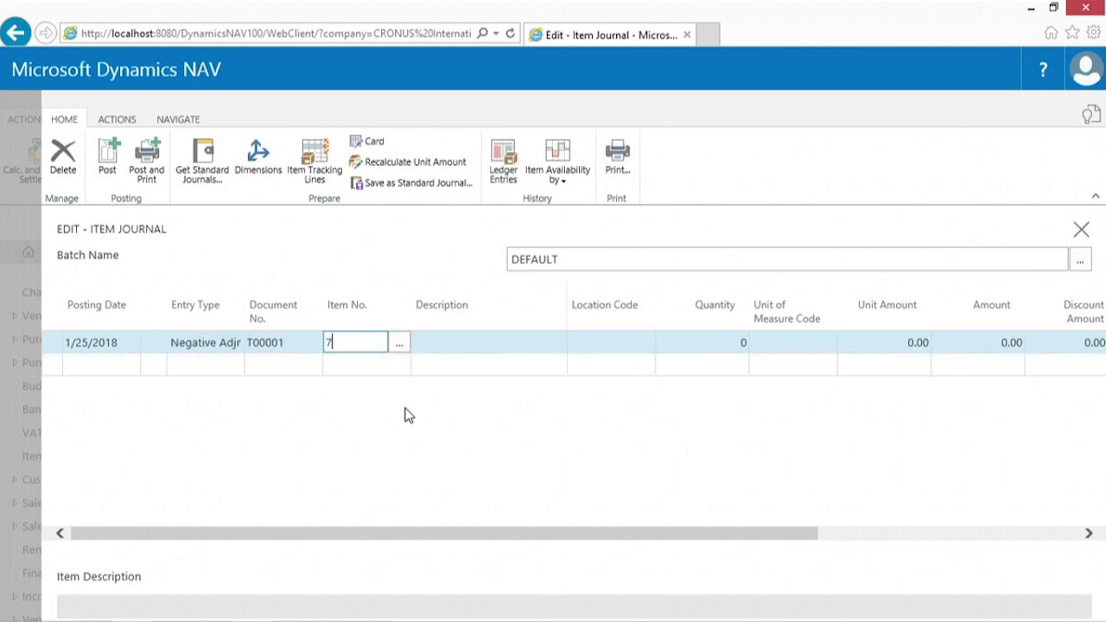
text(0000)
key(Tab)
key(Tab)
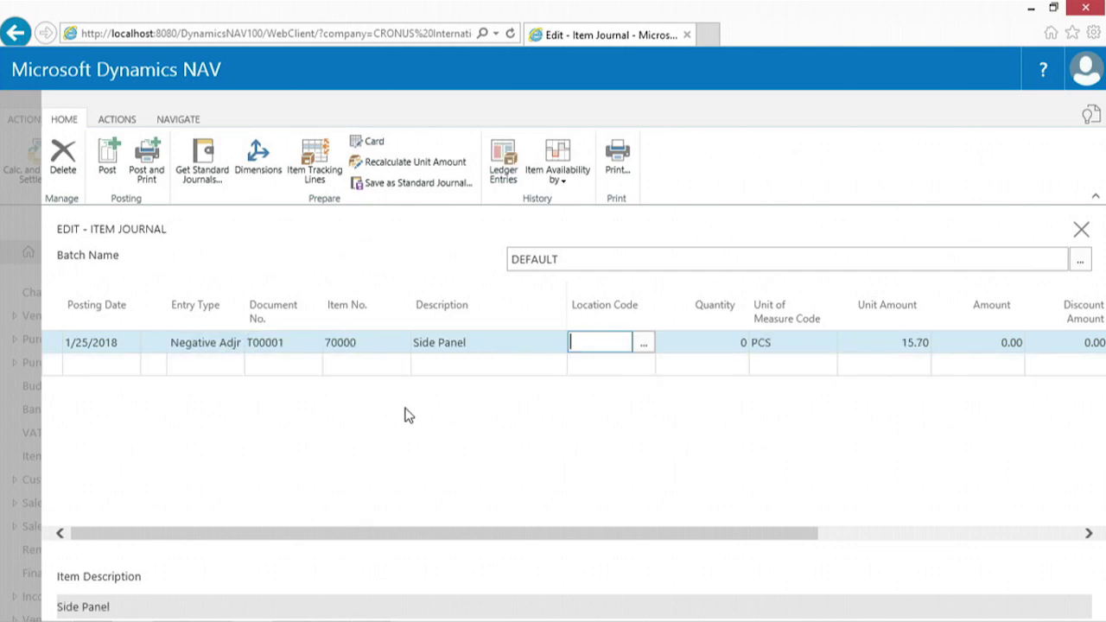
key(Tab)
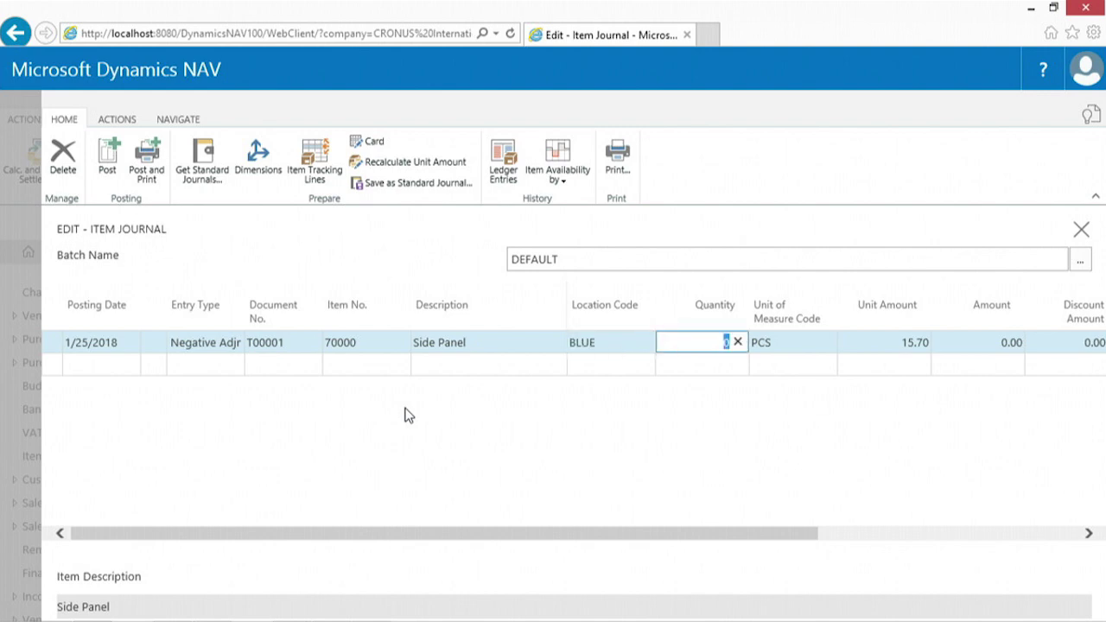
text(2)
key(Tab)
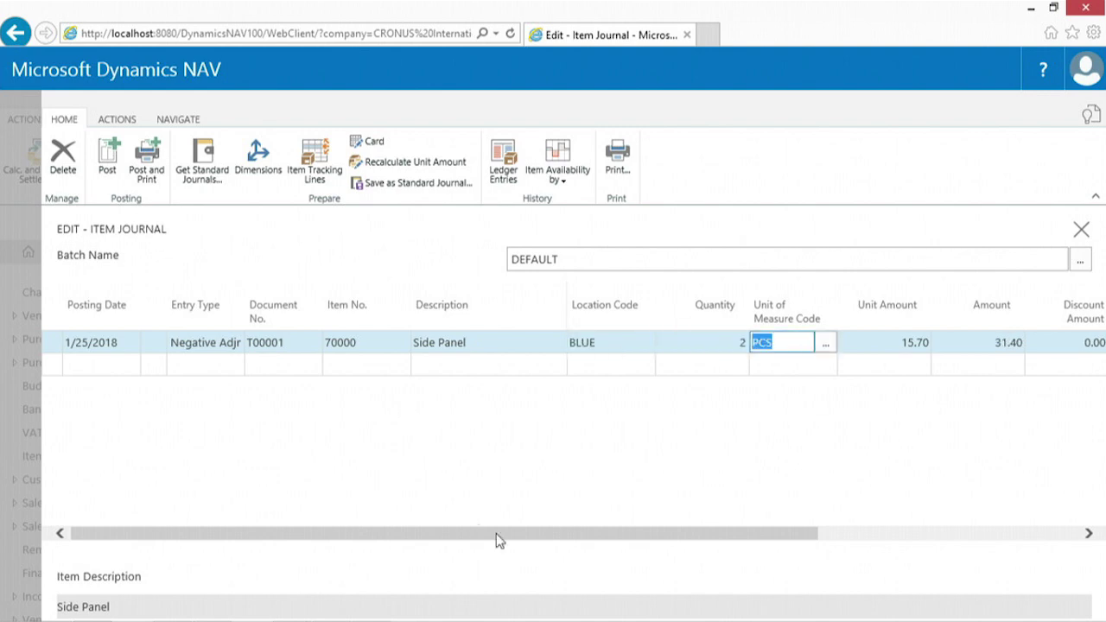
Add the Reason Code column to the item journal lines.
drag(589, 542, 621, 541)
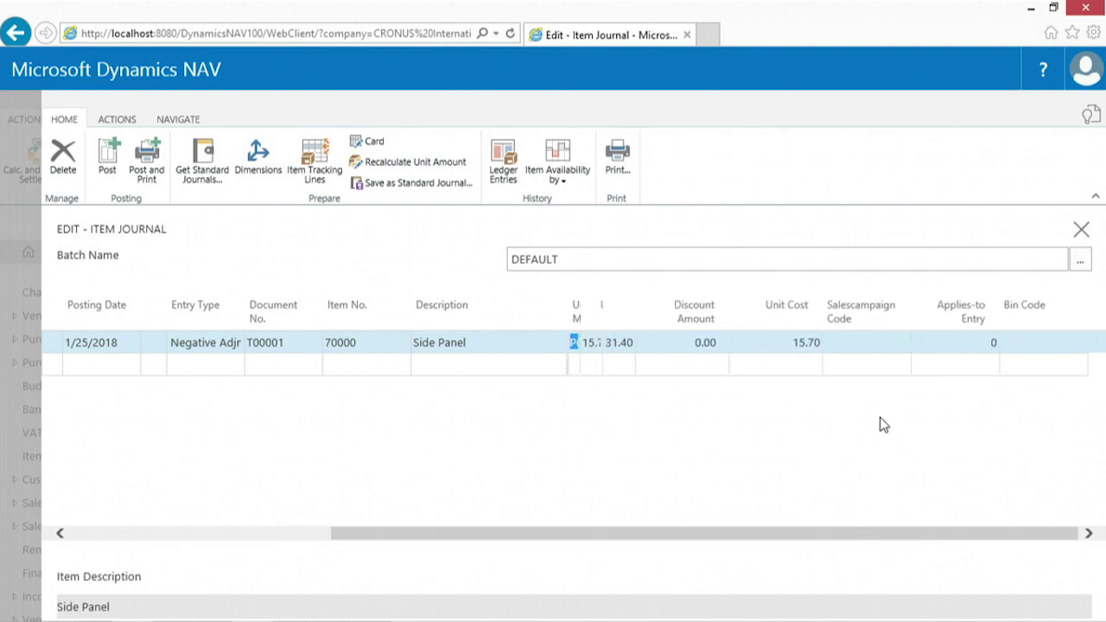
click(834, 304)
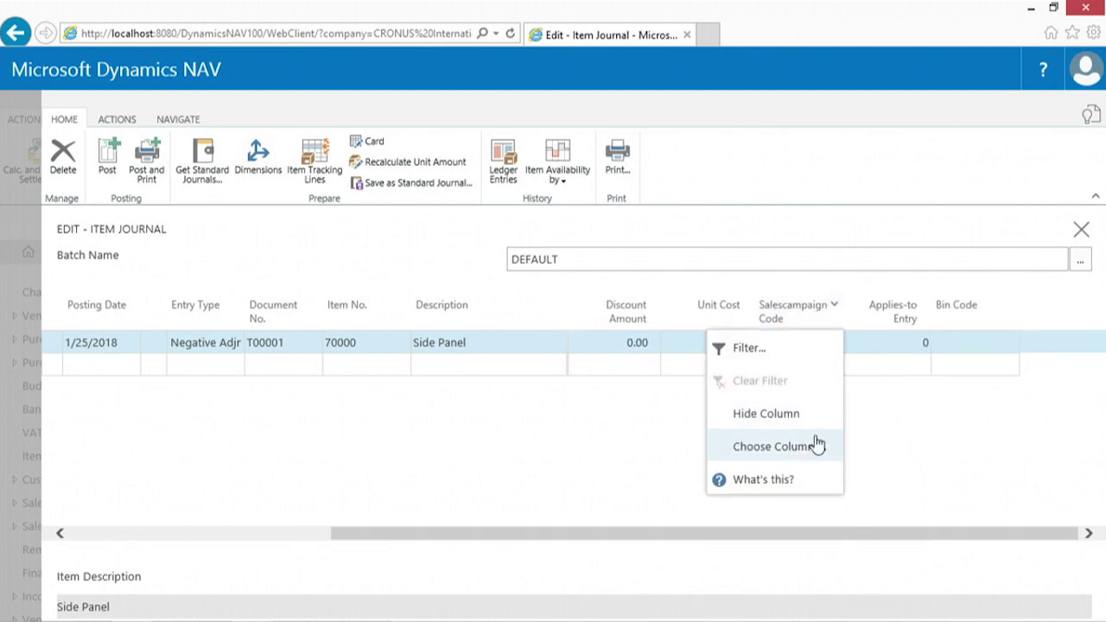
click(802, 446)
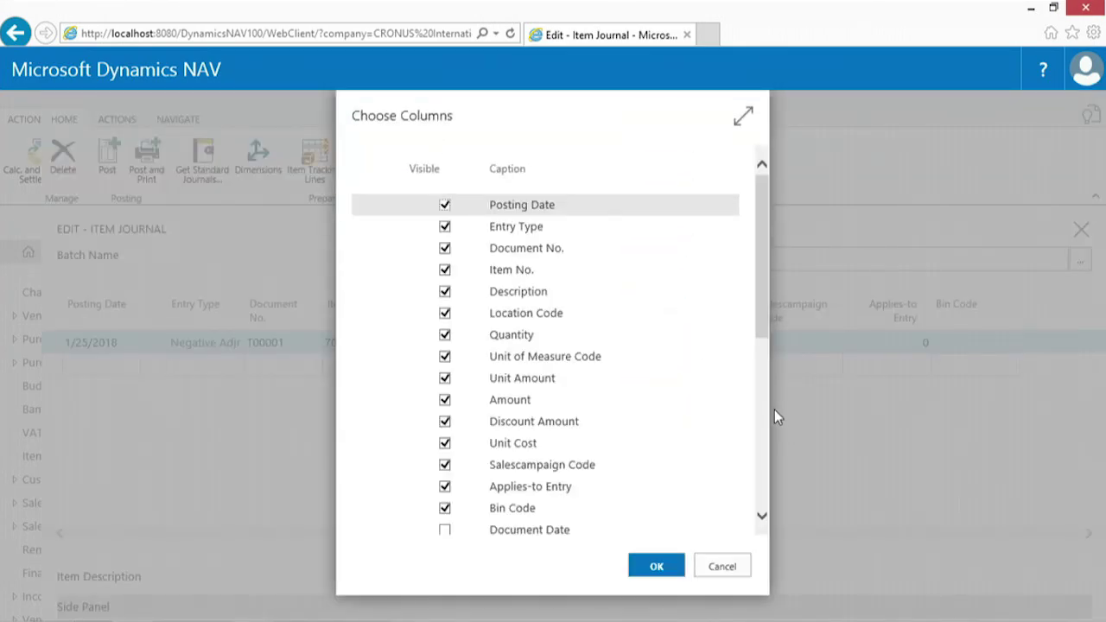
drag(764, 310, 789, 512)
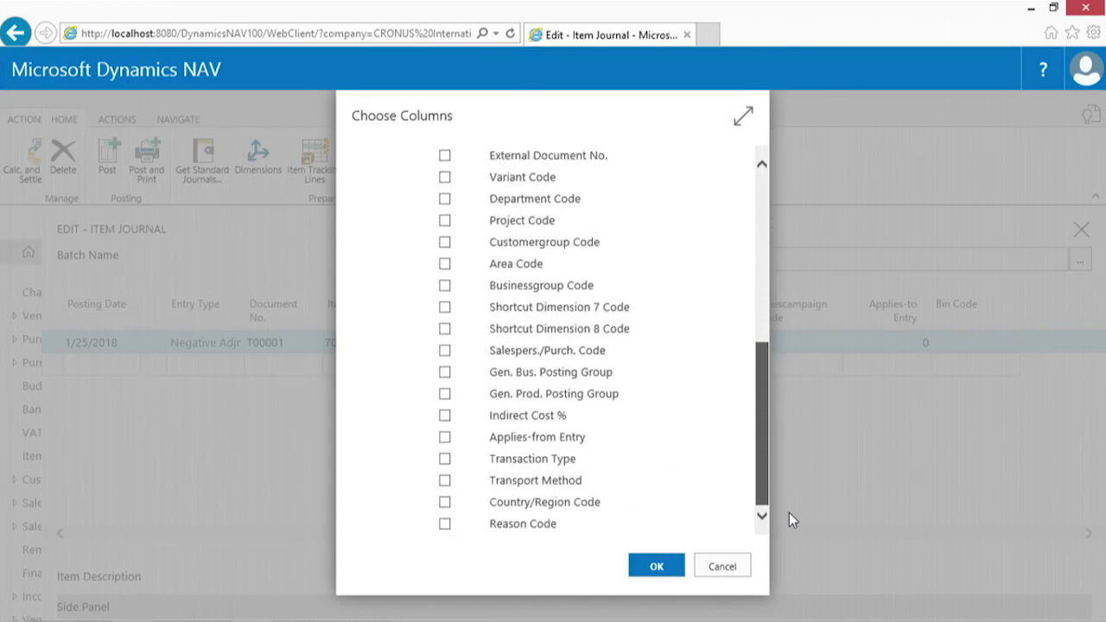
click(444, 524)
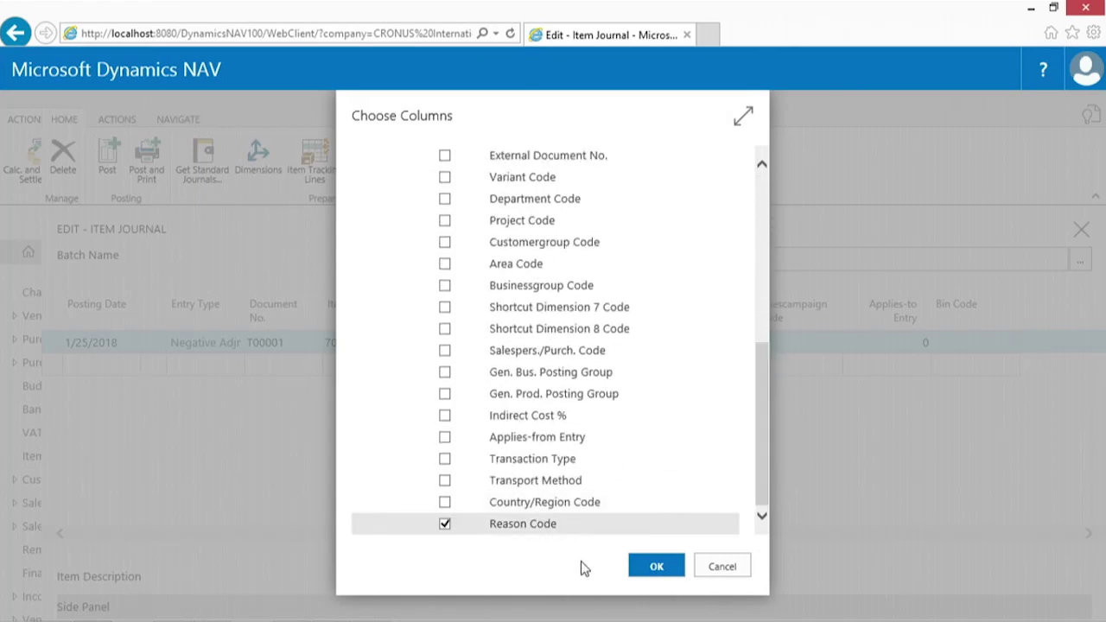
click(654, 574)
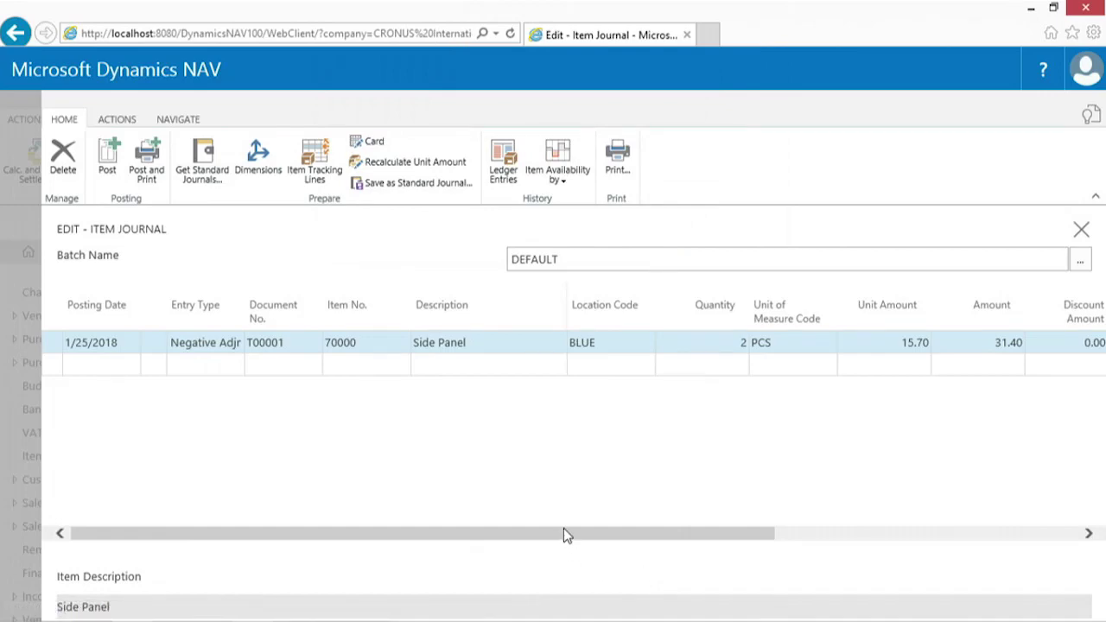
Assign the reason code DAMAGED to the Side Panel journal line.
drag(737, 533, 934, 543)
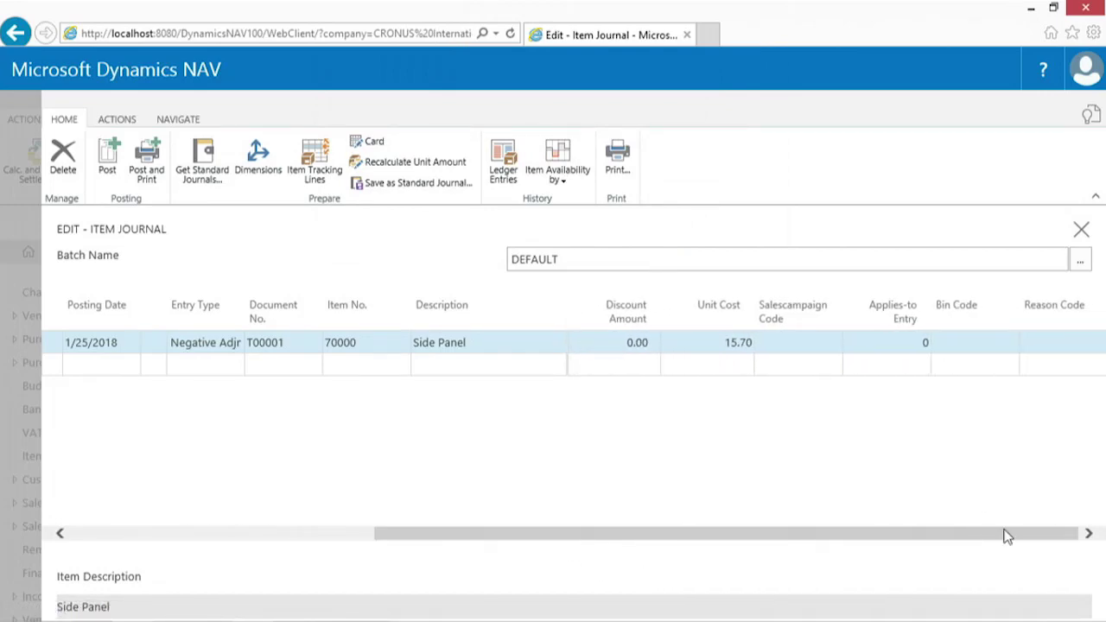
click(1049, 343)
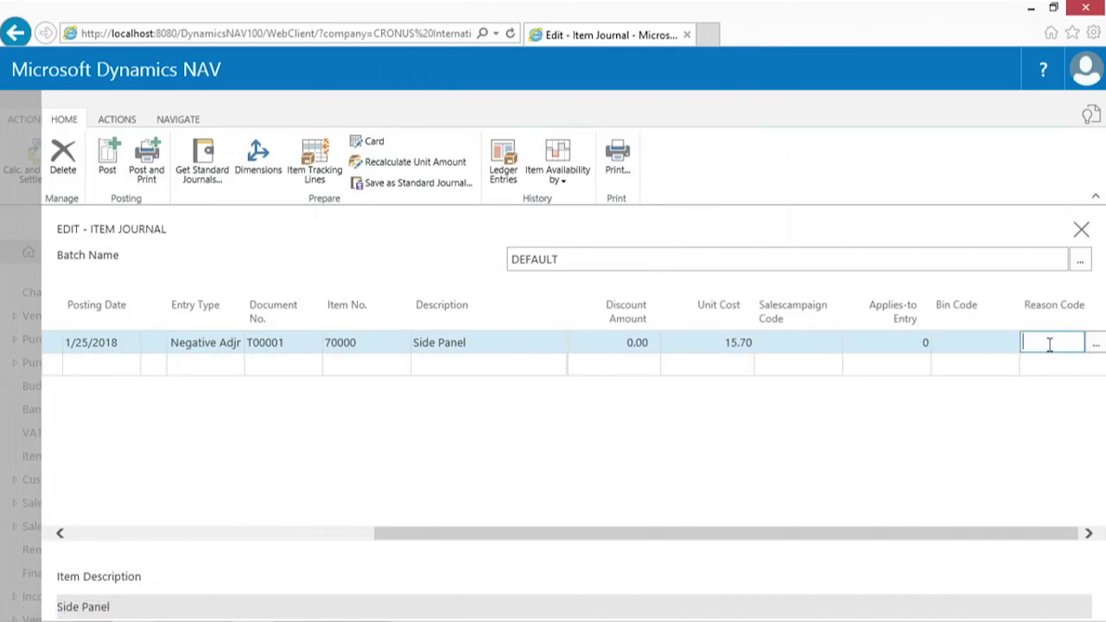
click(1095, 344)
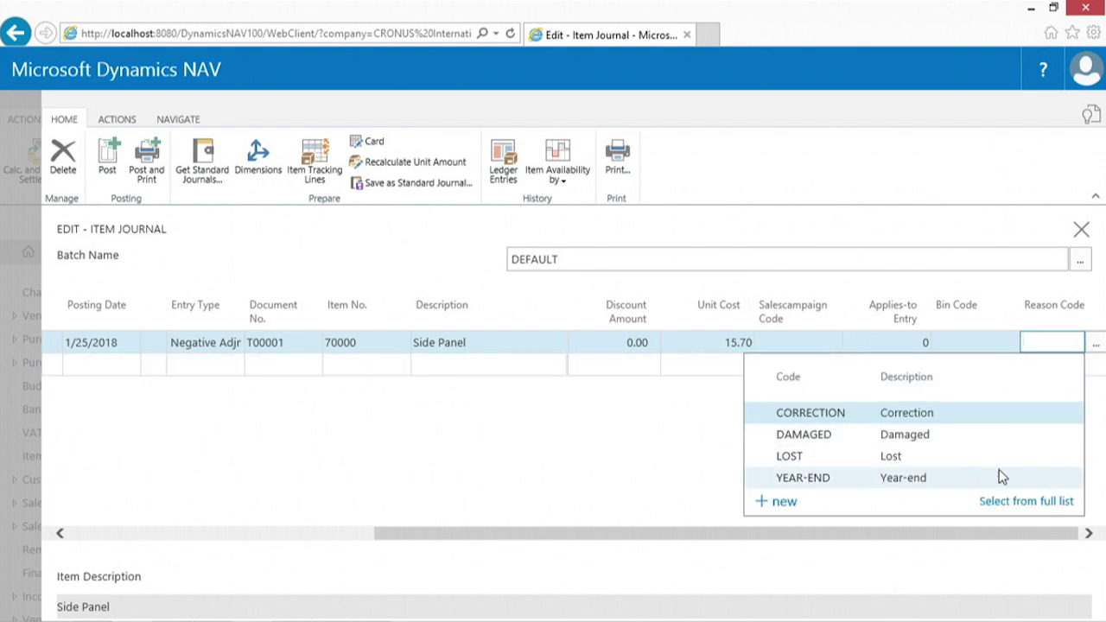
click(805, 435)
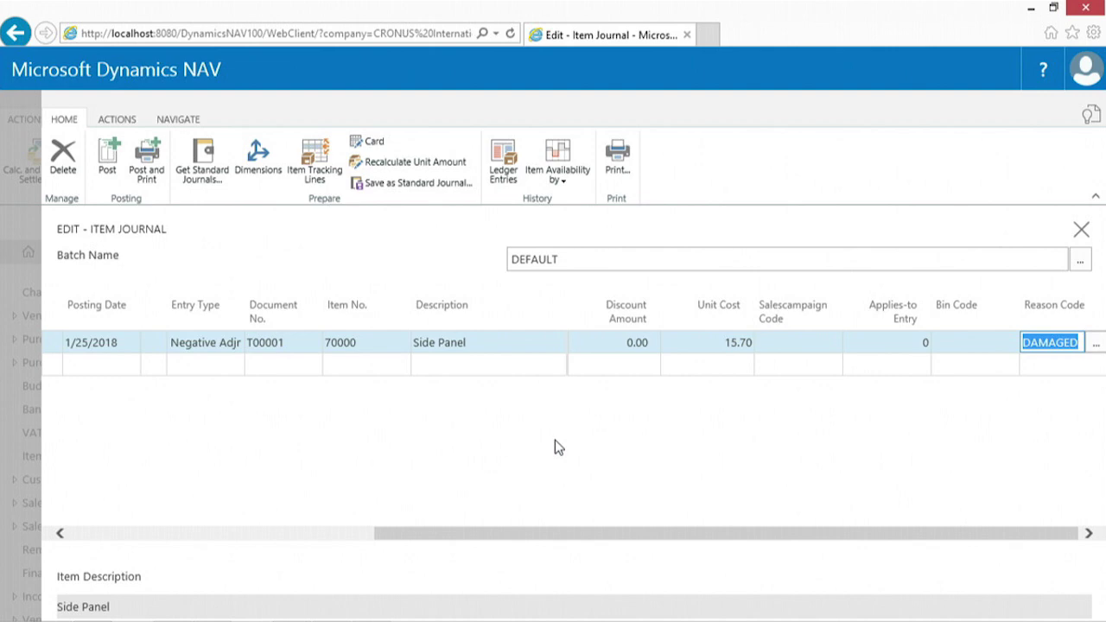
key(shift+Tab)
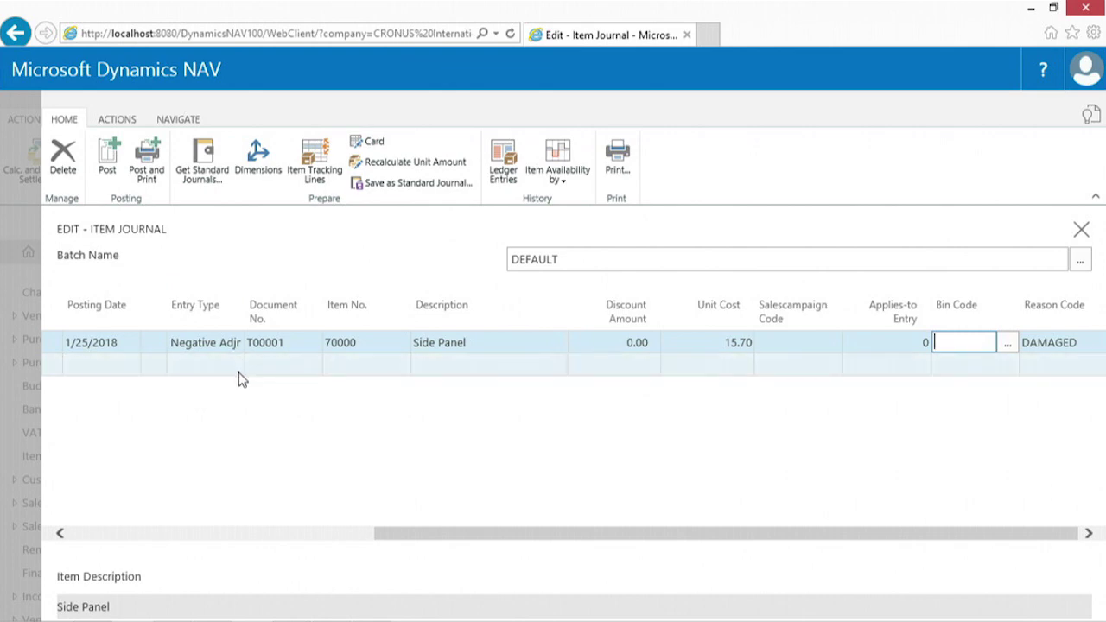
Post the item journal lines and return to the Accounting Manager home page.
click(109, 160)
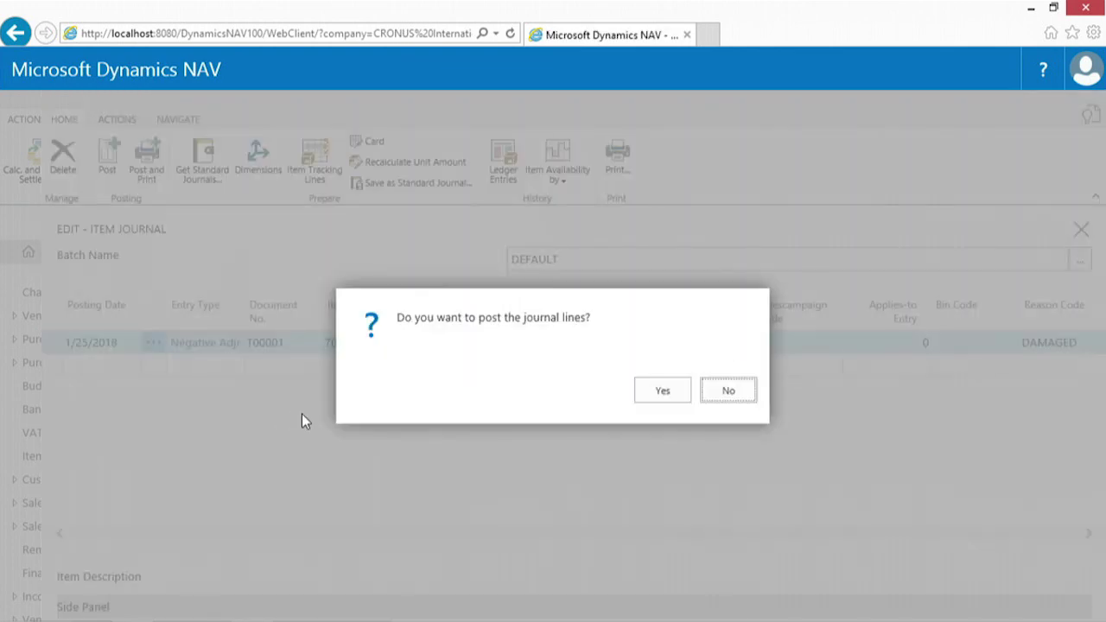
click(658, 393)
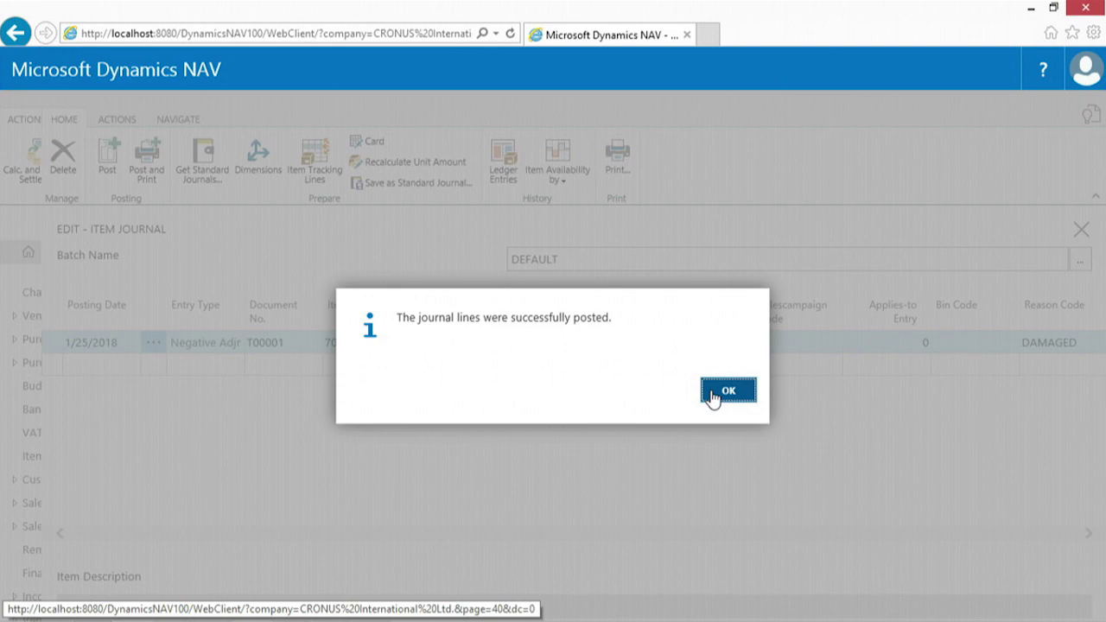
click(728, 392)
key(Escape)
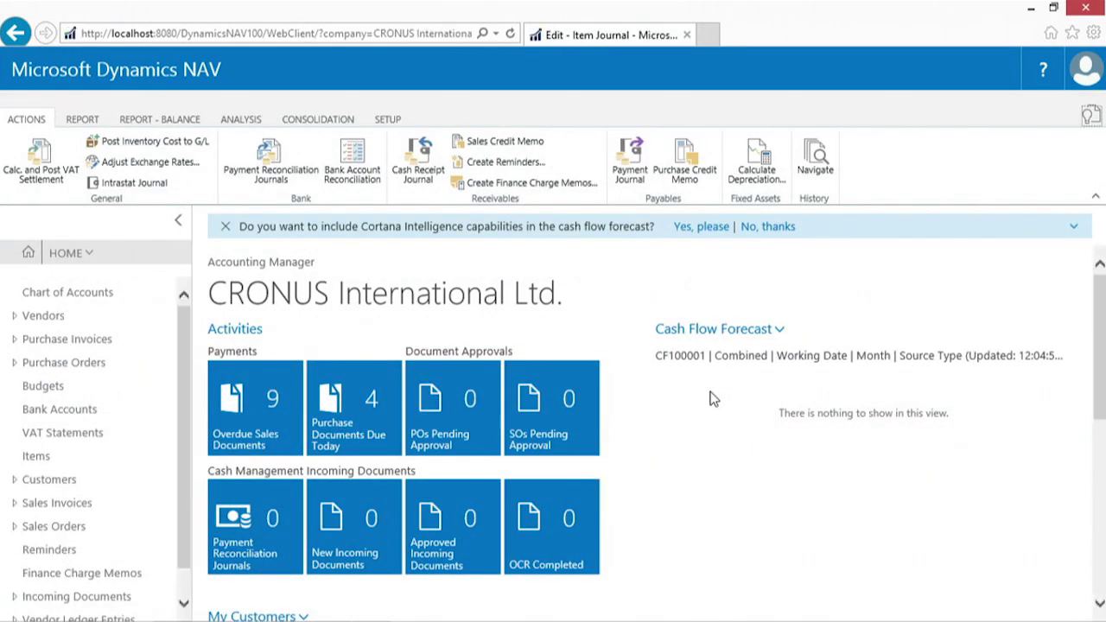